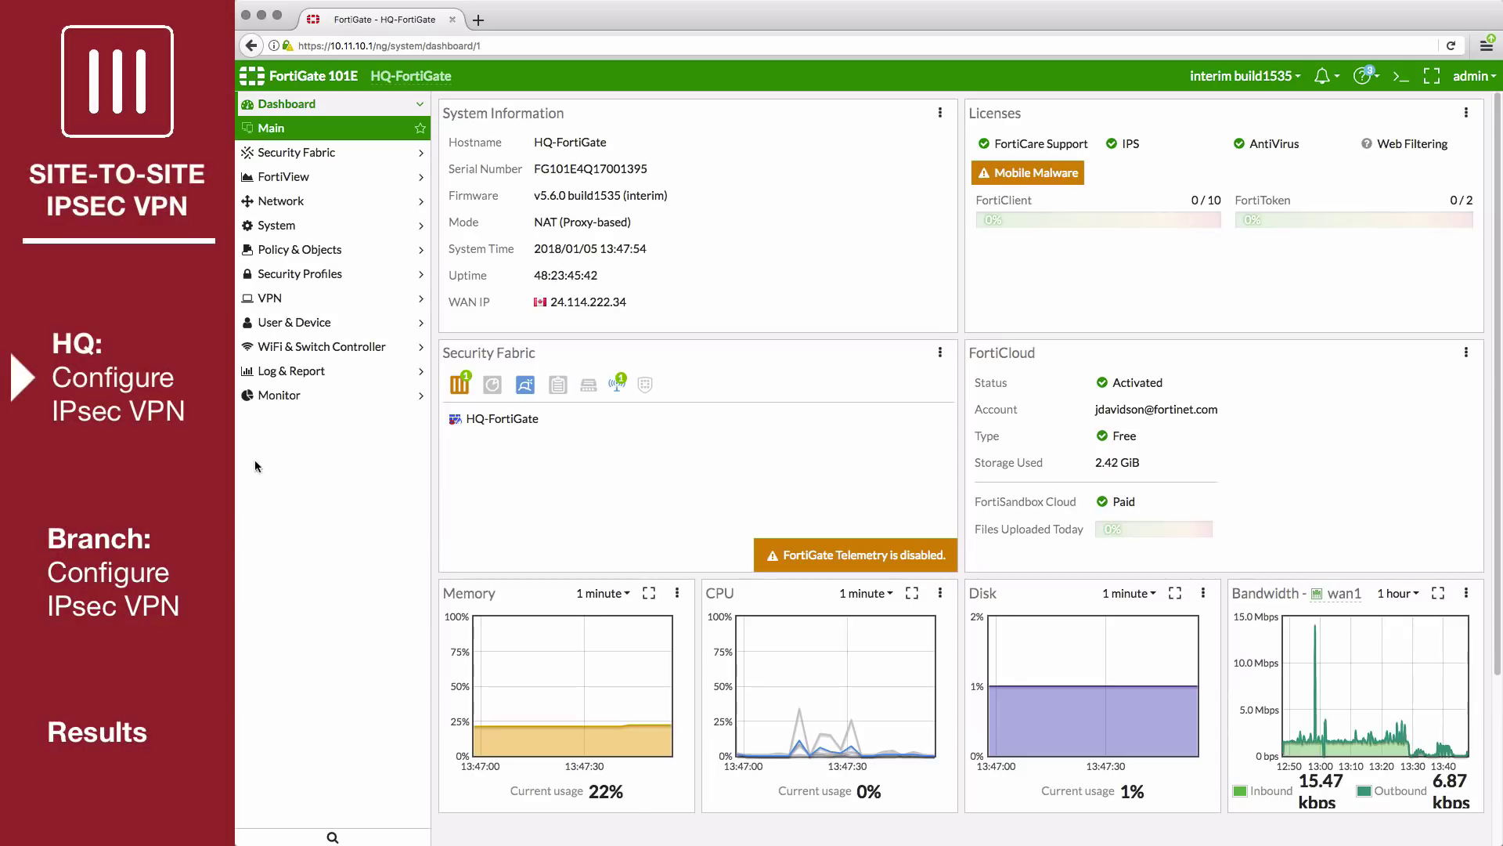
Open the IPsec Wizard and name the new site-to-site FortiGate tunnel hq-to-branch.
click(357, 298)
click(356, 323)
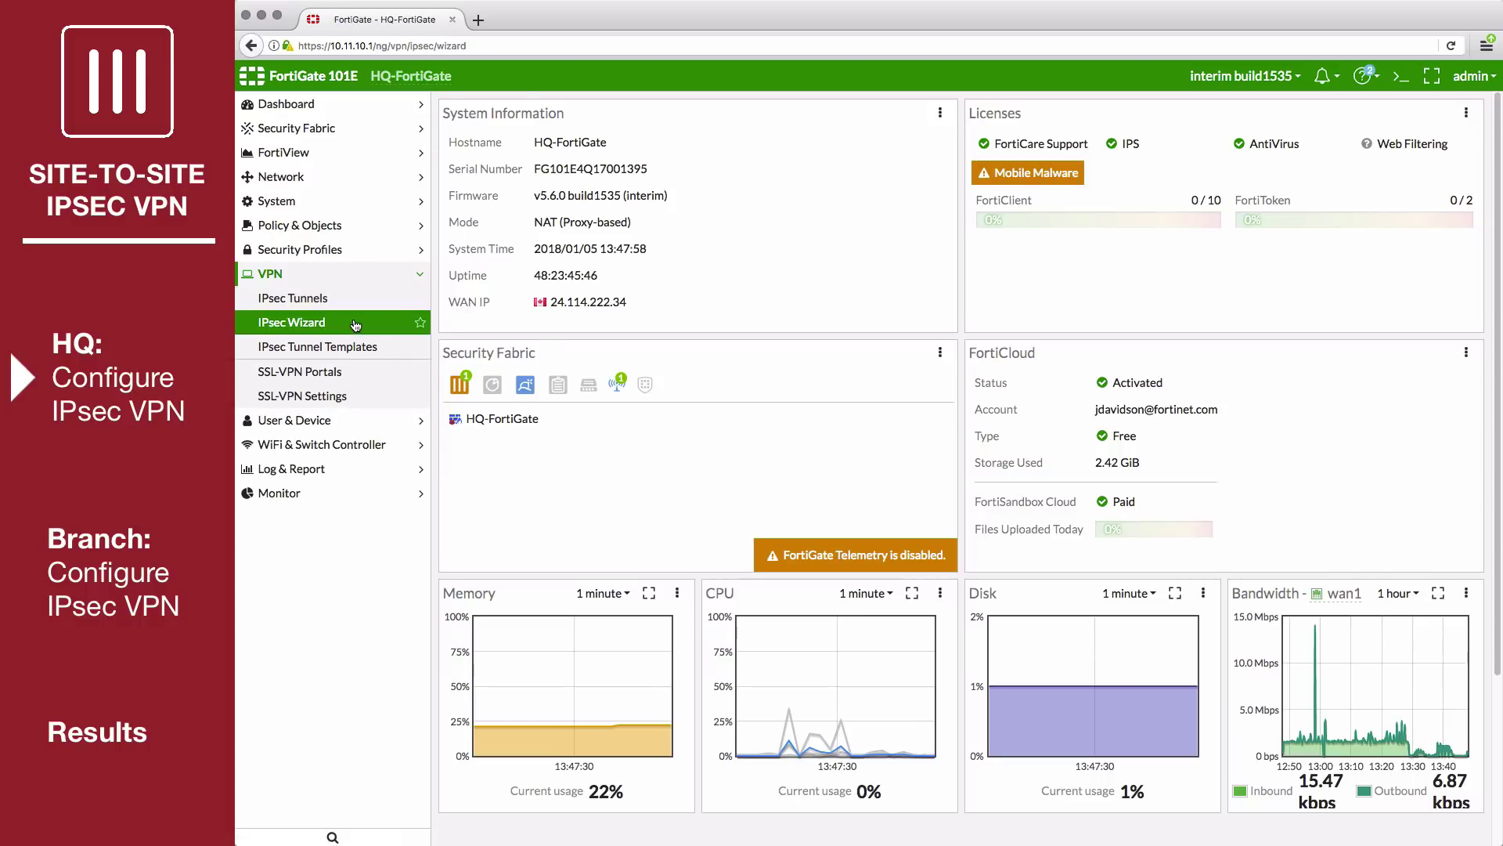
click(579, 167)
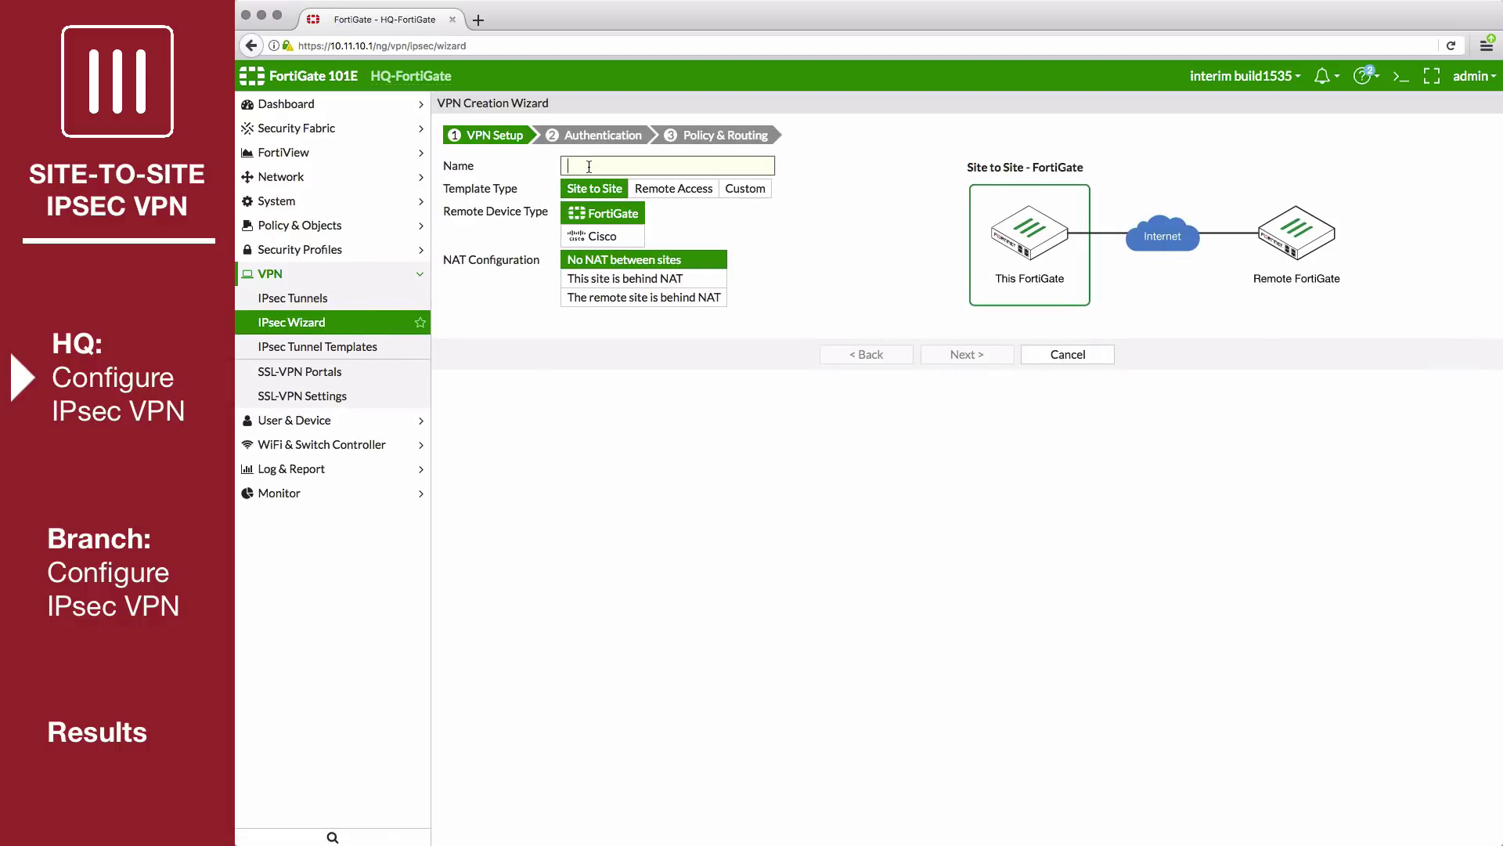
text(hq-to-branch)
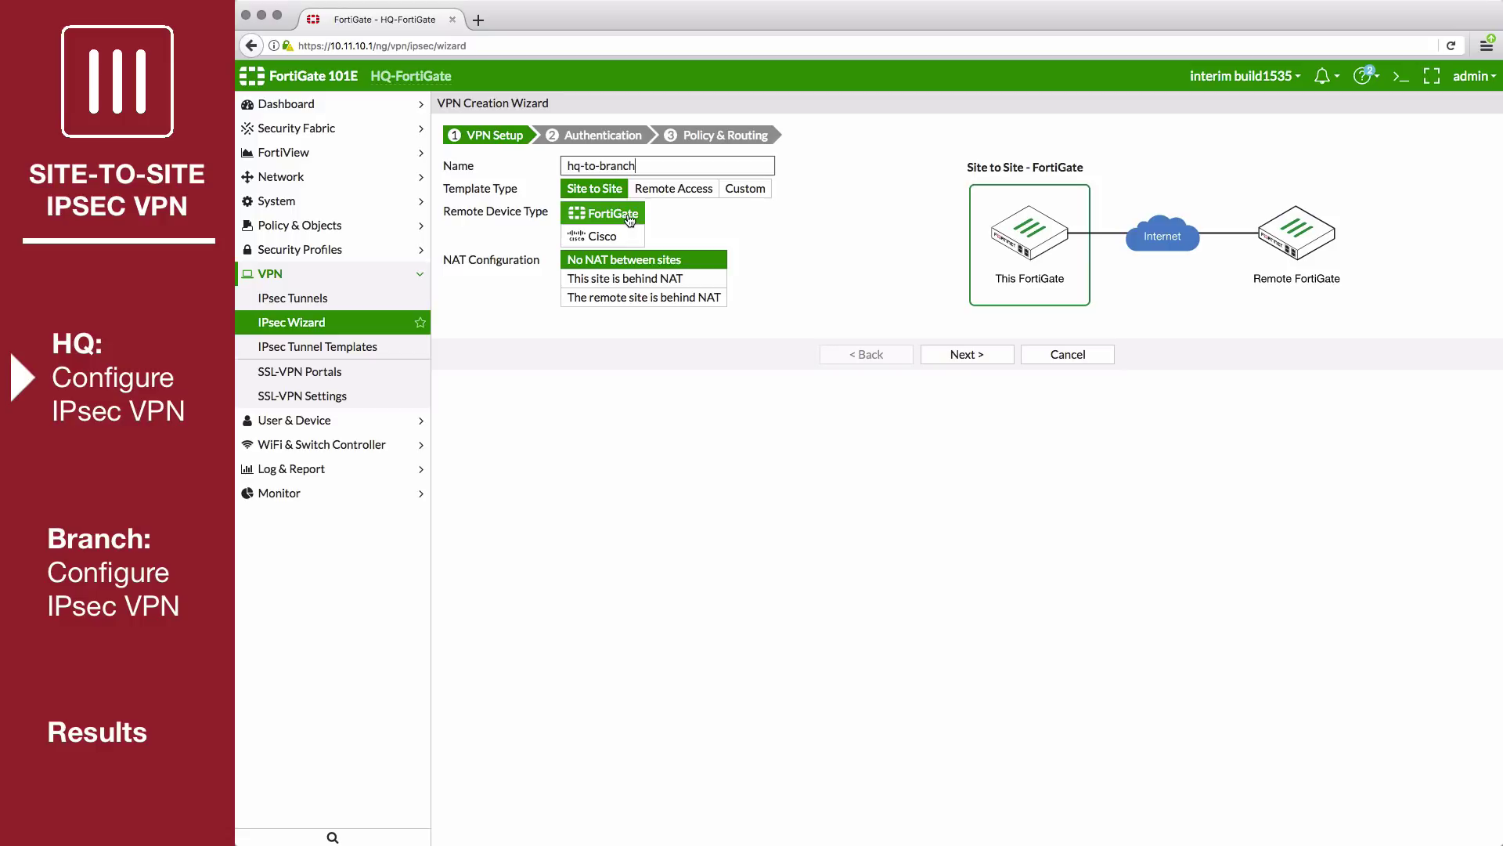
Set remote gateway IP 172.25.177.36, outgoing interface wan1, and the pre-shared key.
click(950, 356)
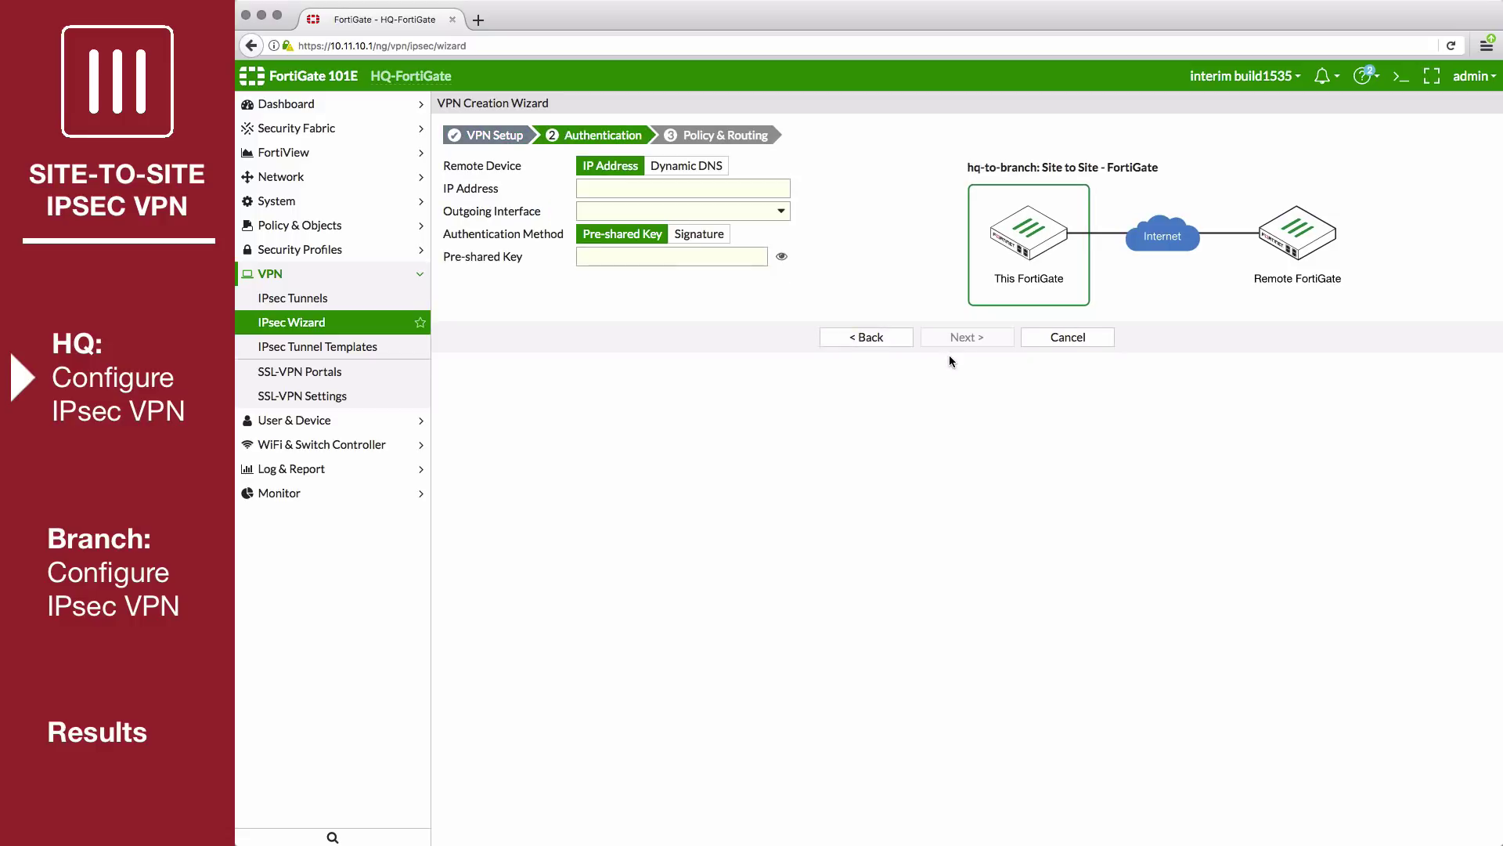
click(719, 189)
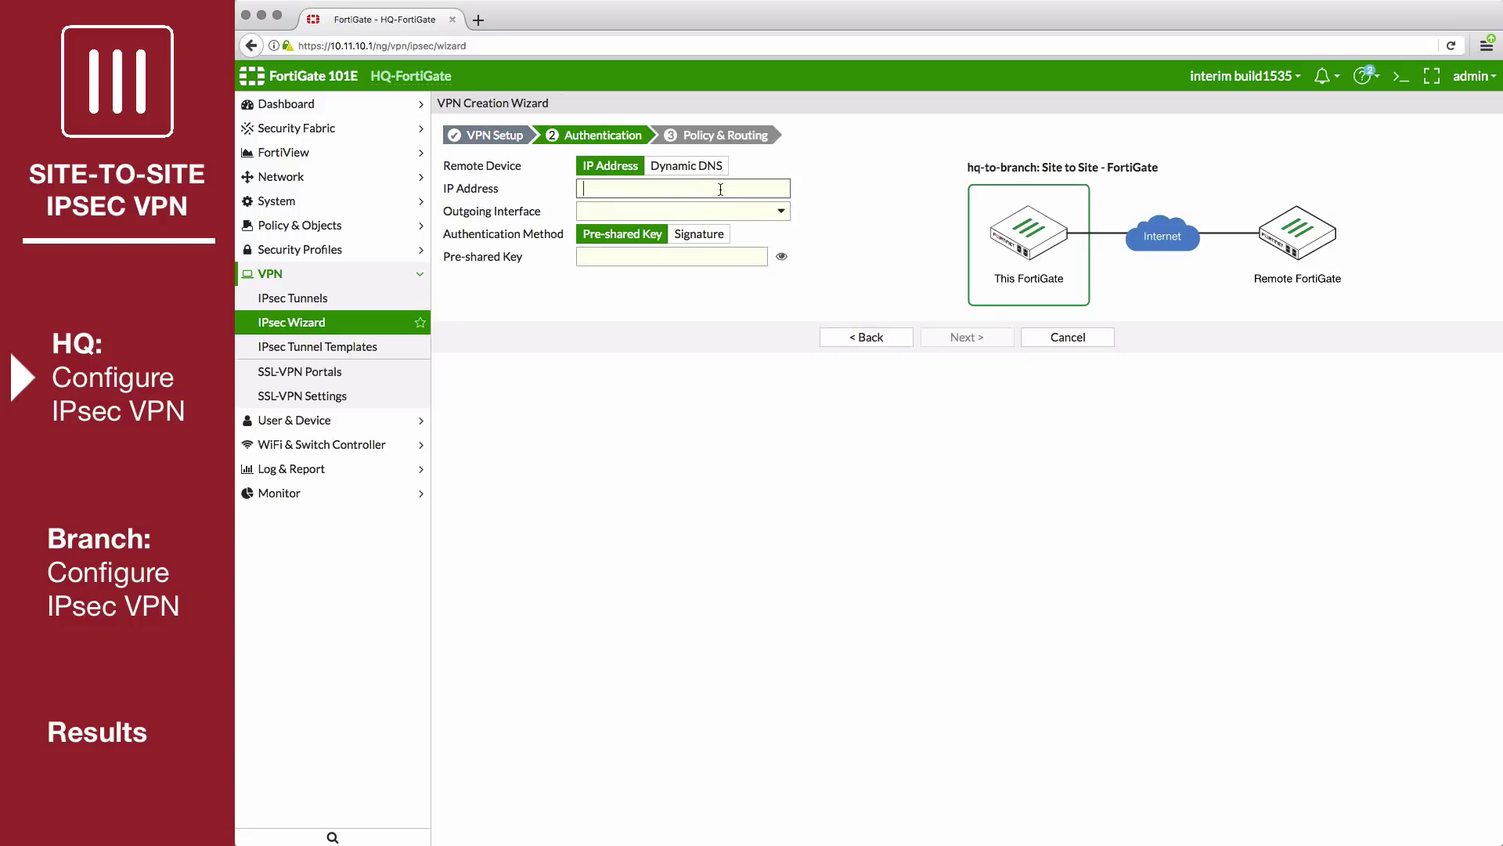
text(172.25.177.36)
click(736, 218)
mouse_move(697, 318)
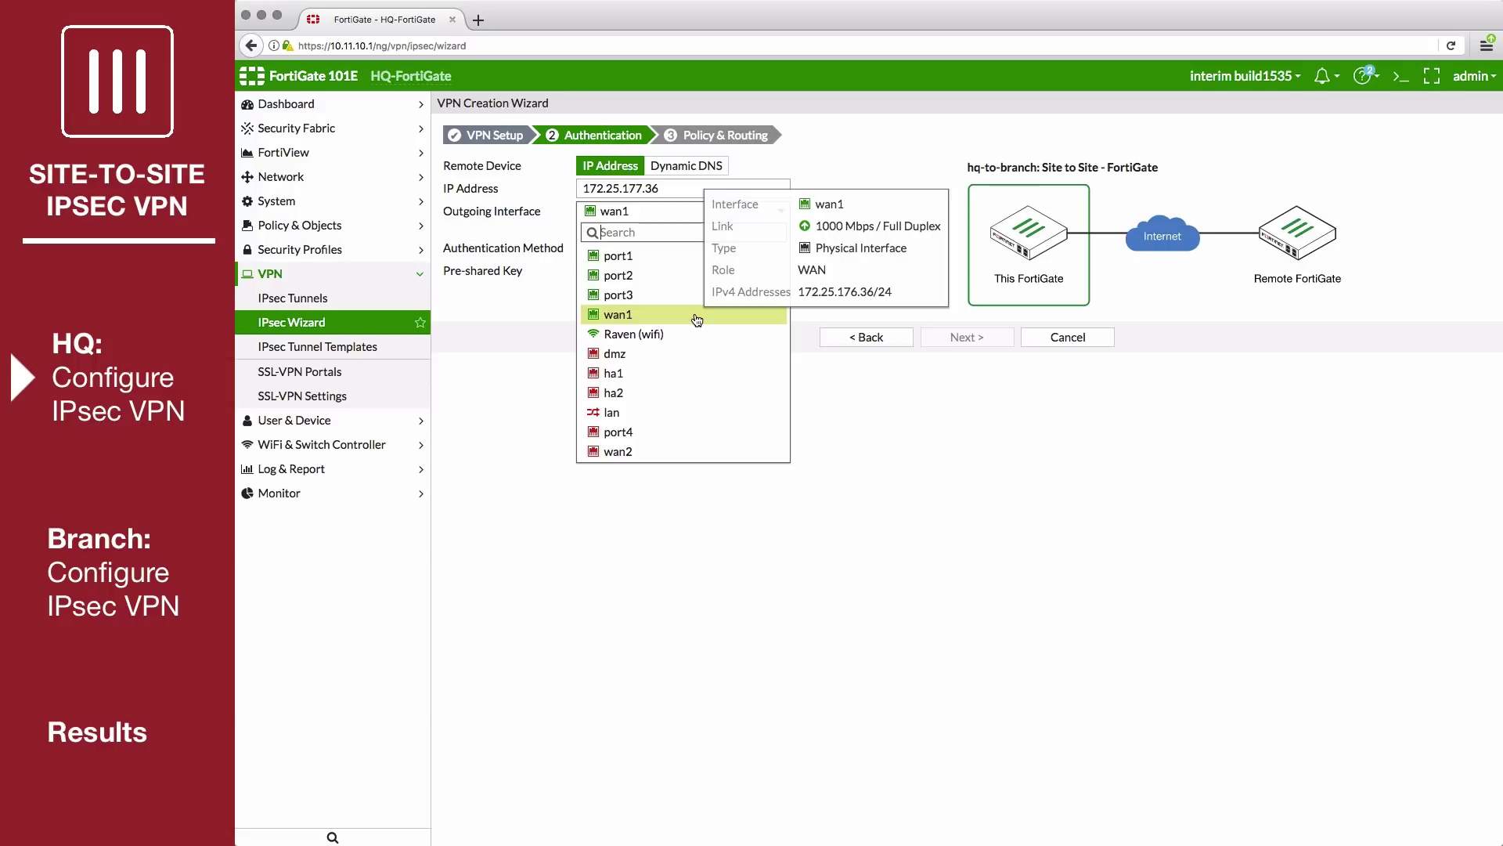
click(697, 315)
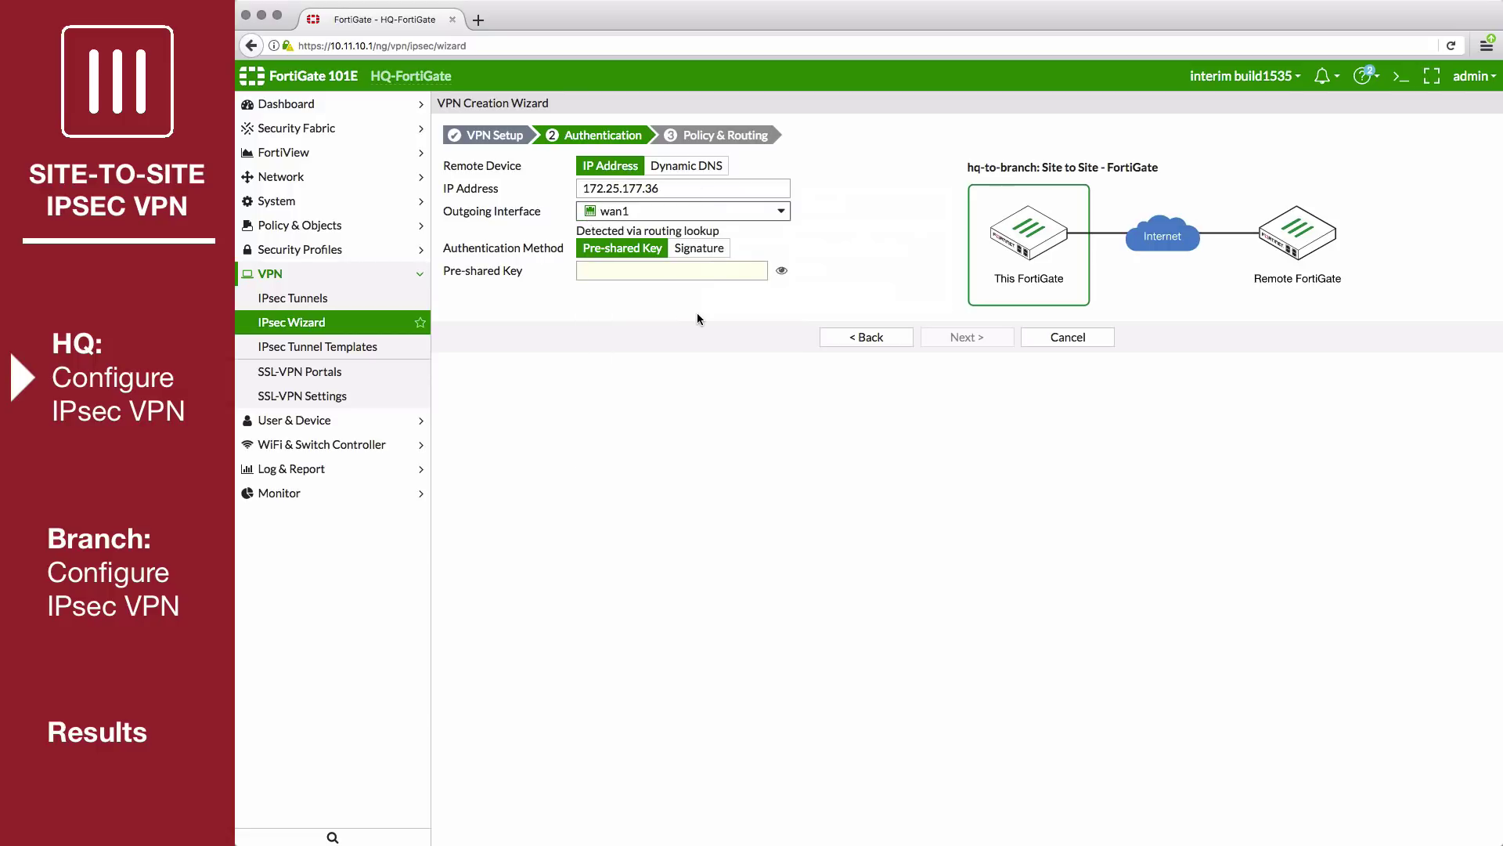
click(673, 274)
text(fortinet)
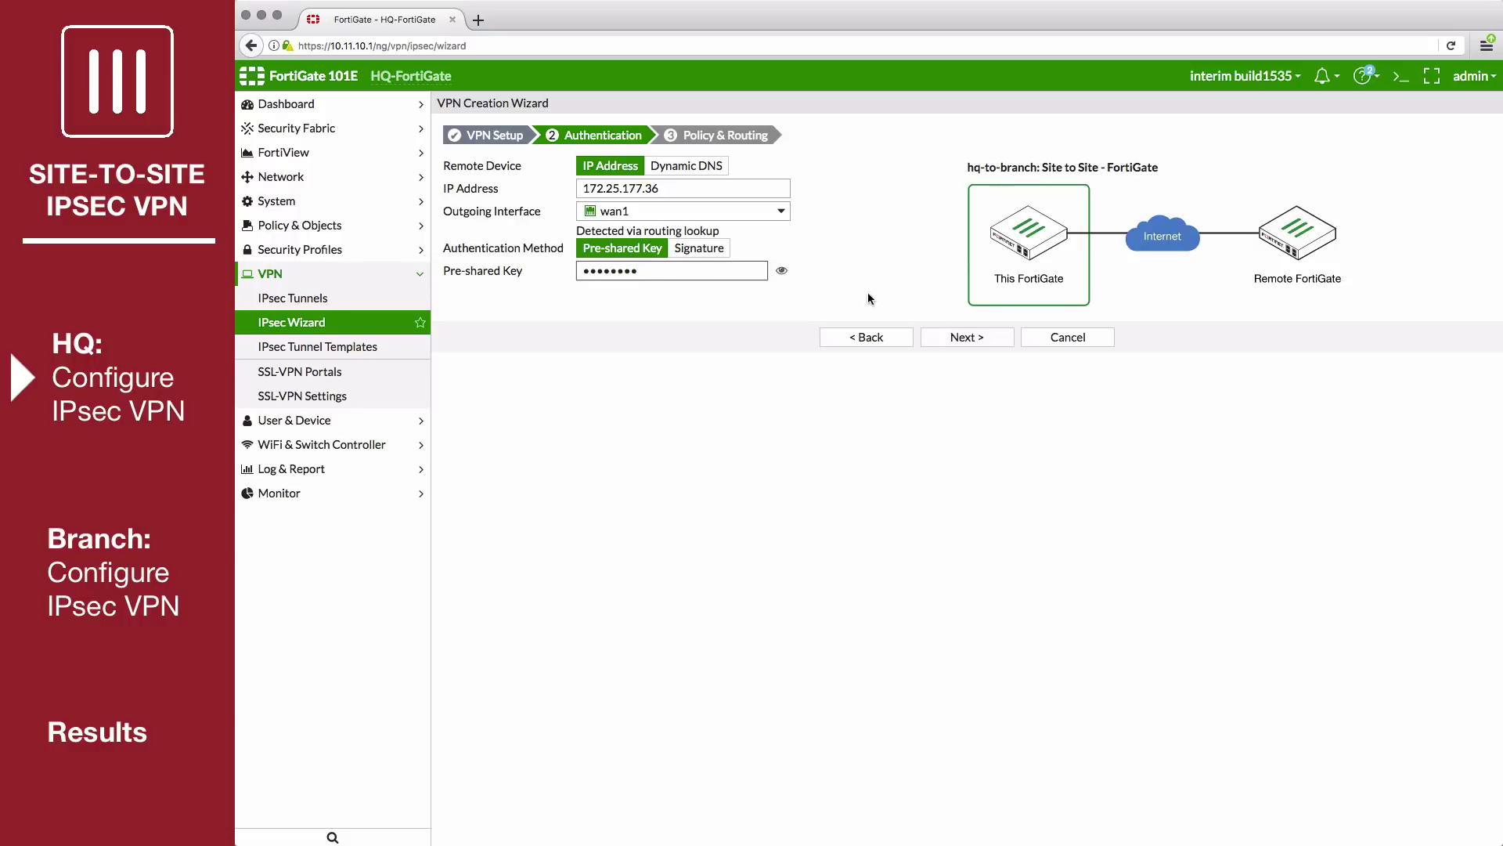
click(976, 338)
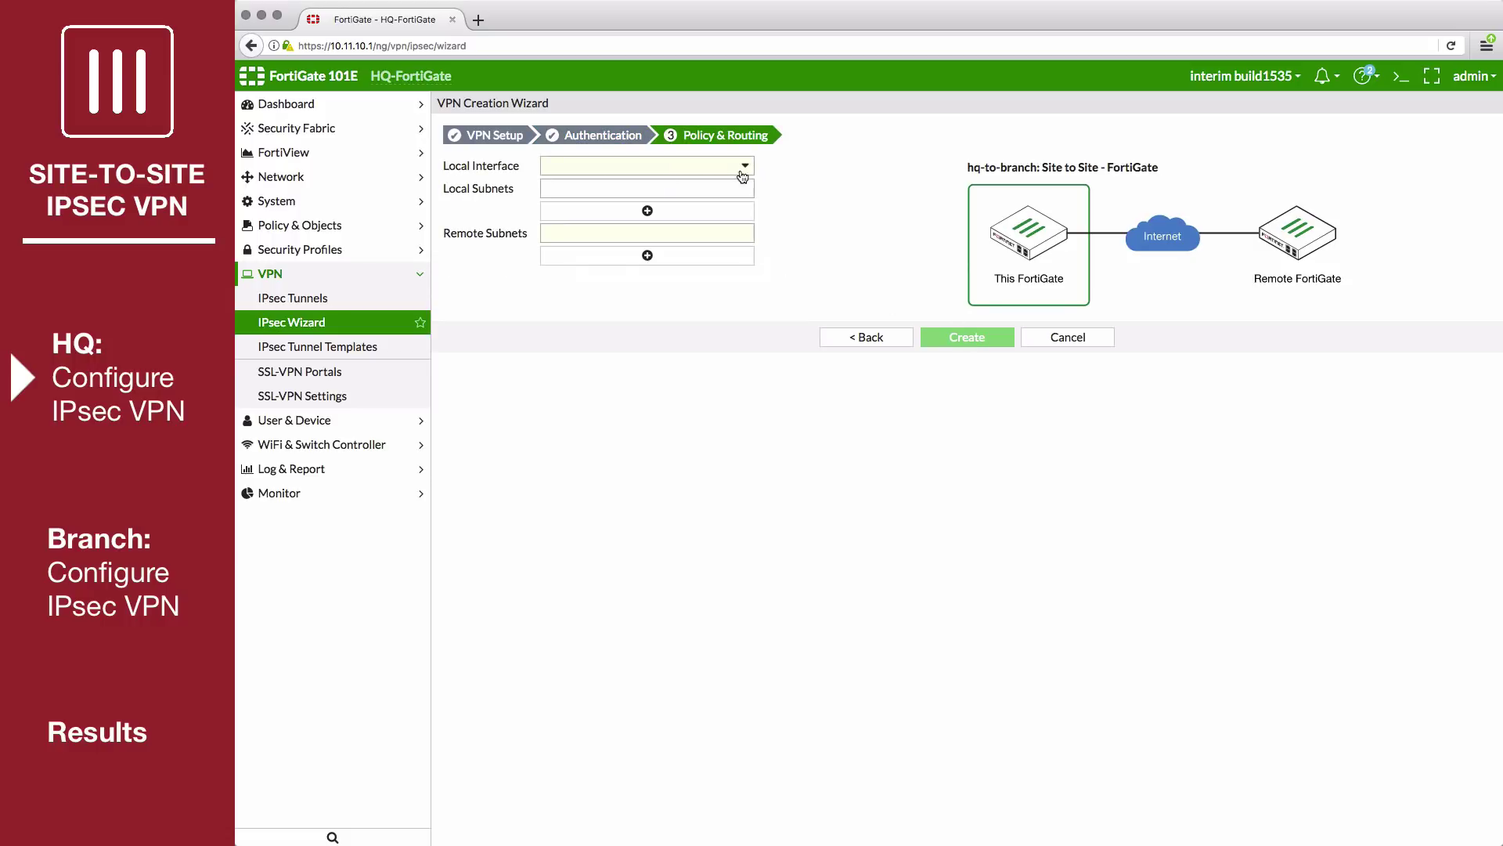
Choose lan (10.11.60.0/24) as local interface and enter remote subnet 192.168.100.1/24.
click(684, 167)
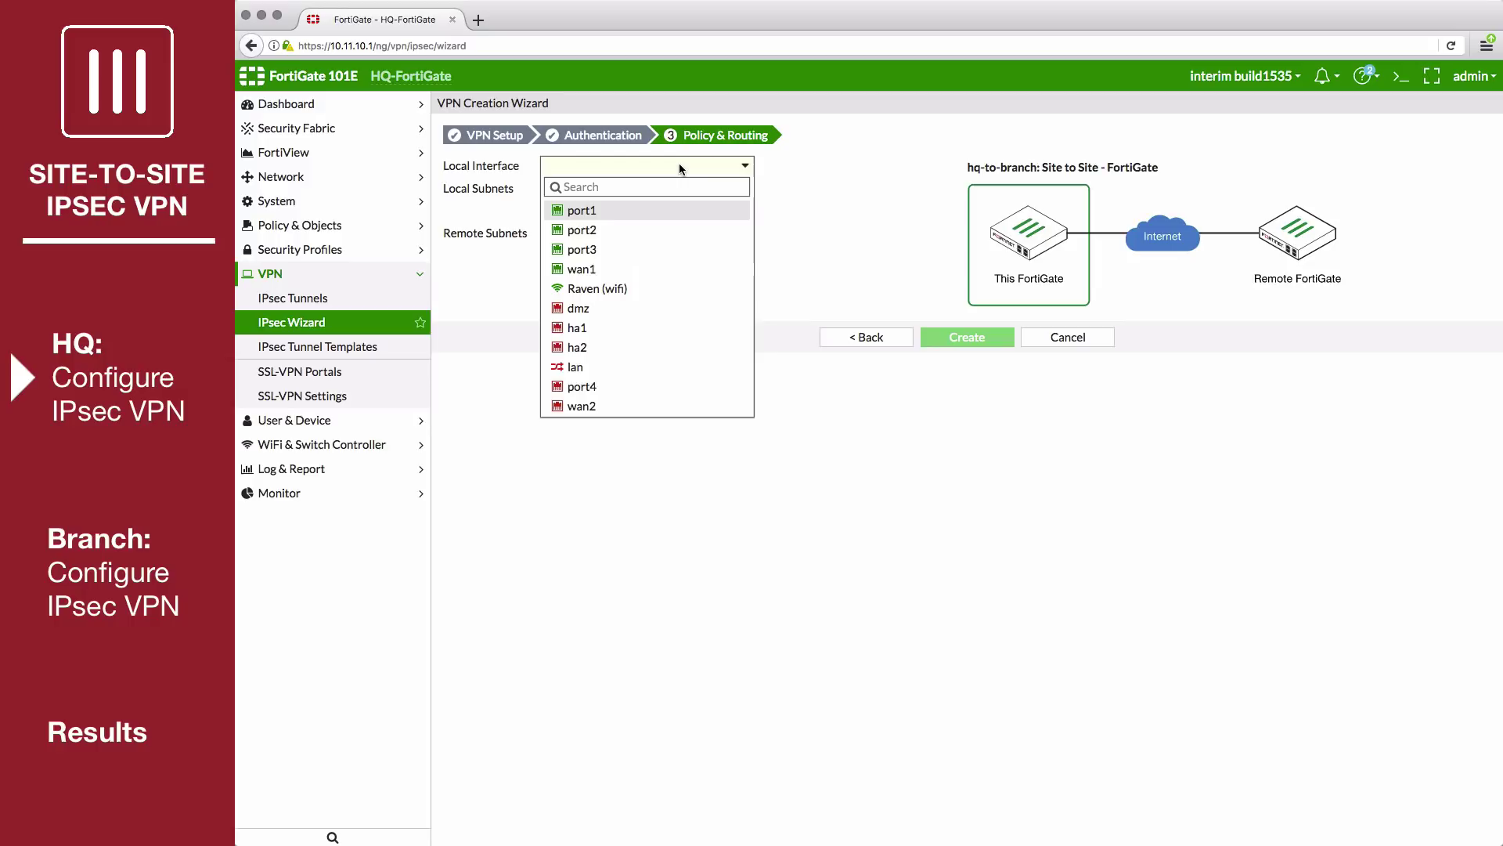
click(624, 375)
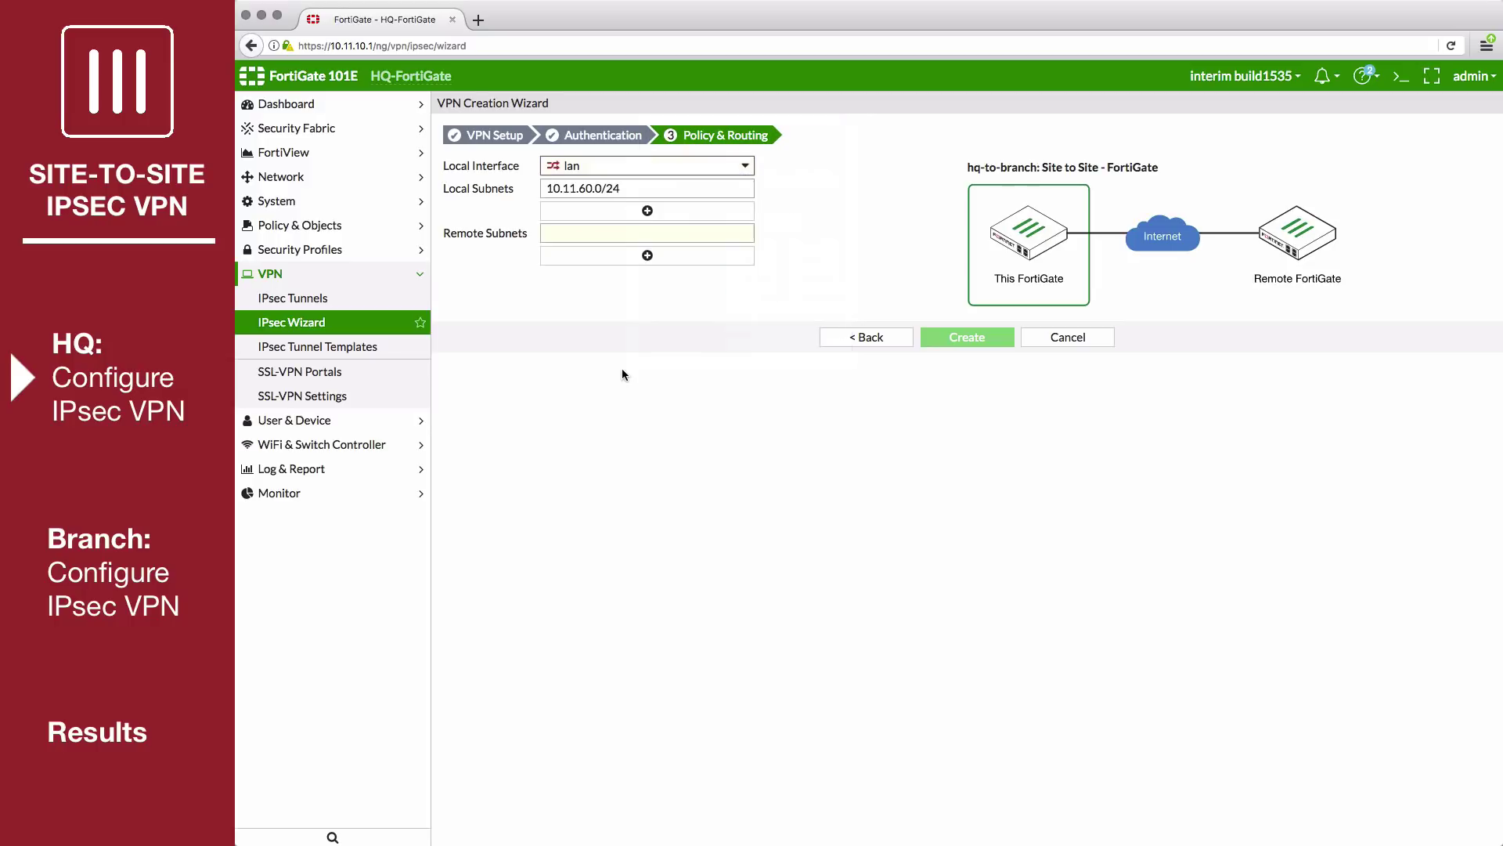
click(603, 232)
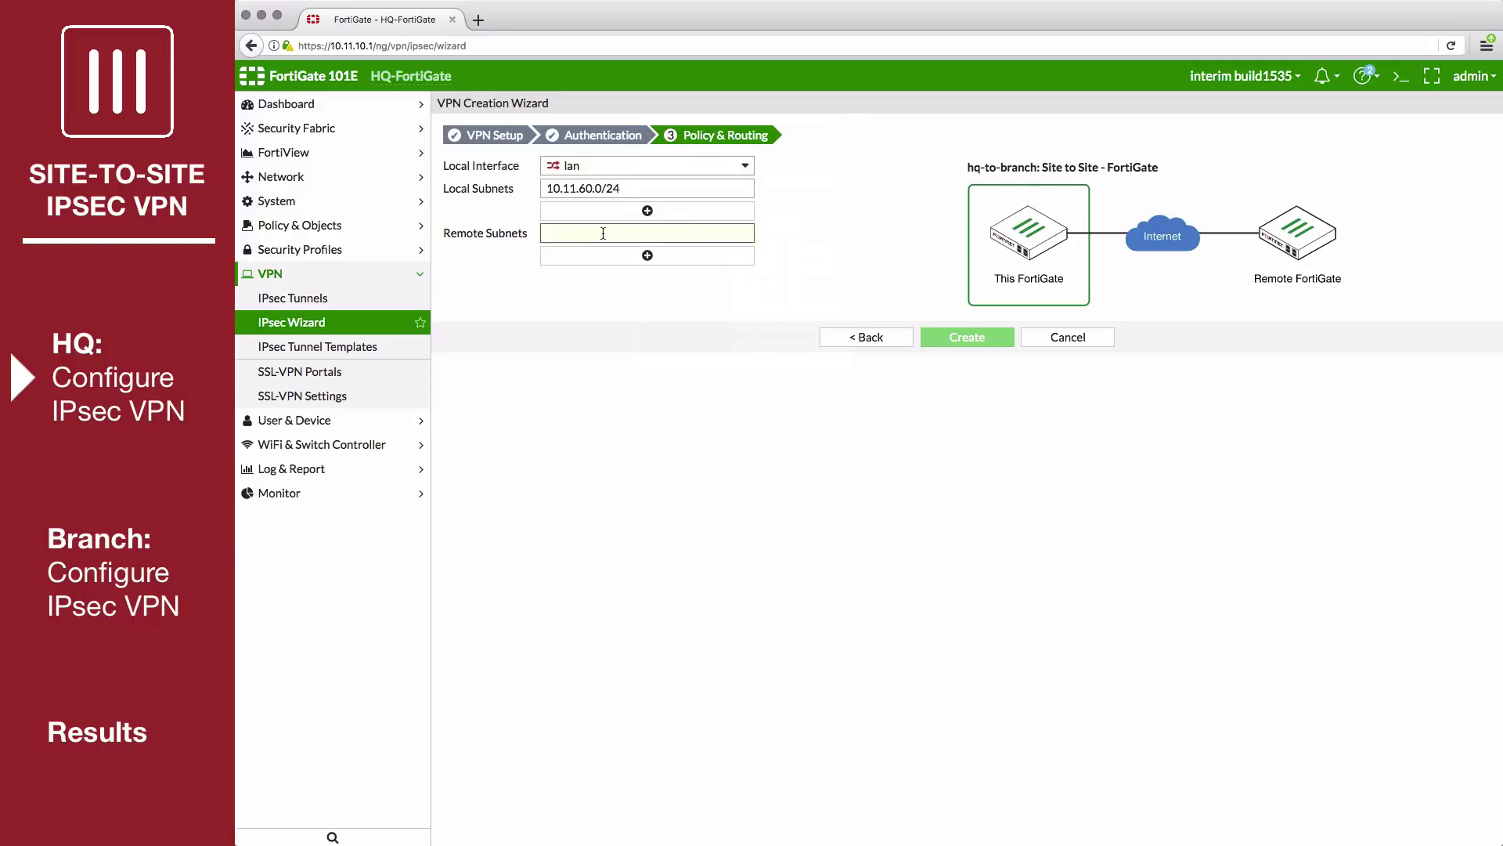
text(192.168.1)
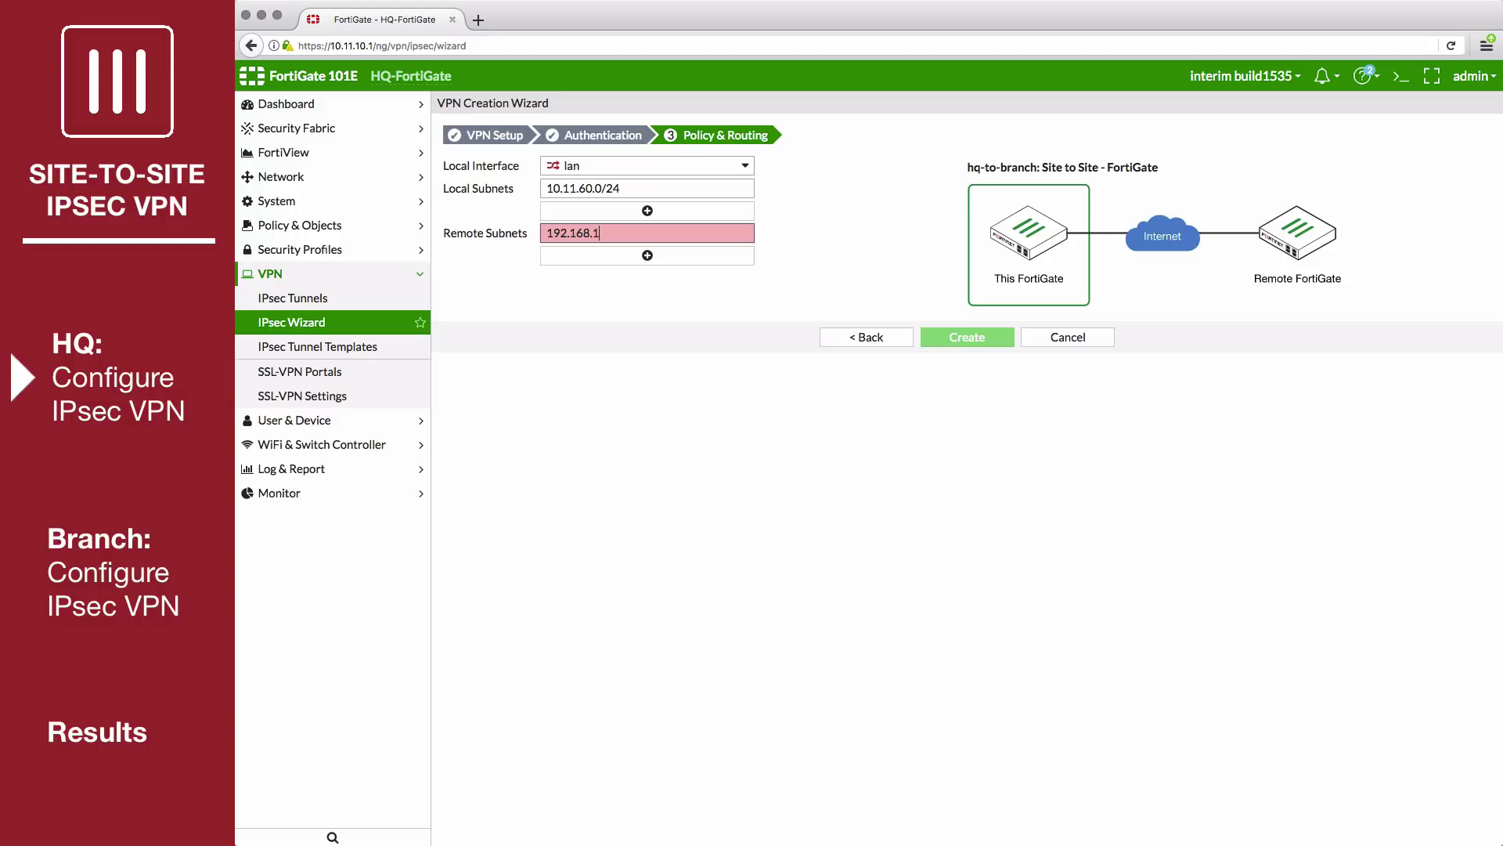
text(00.1/24)
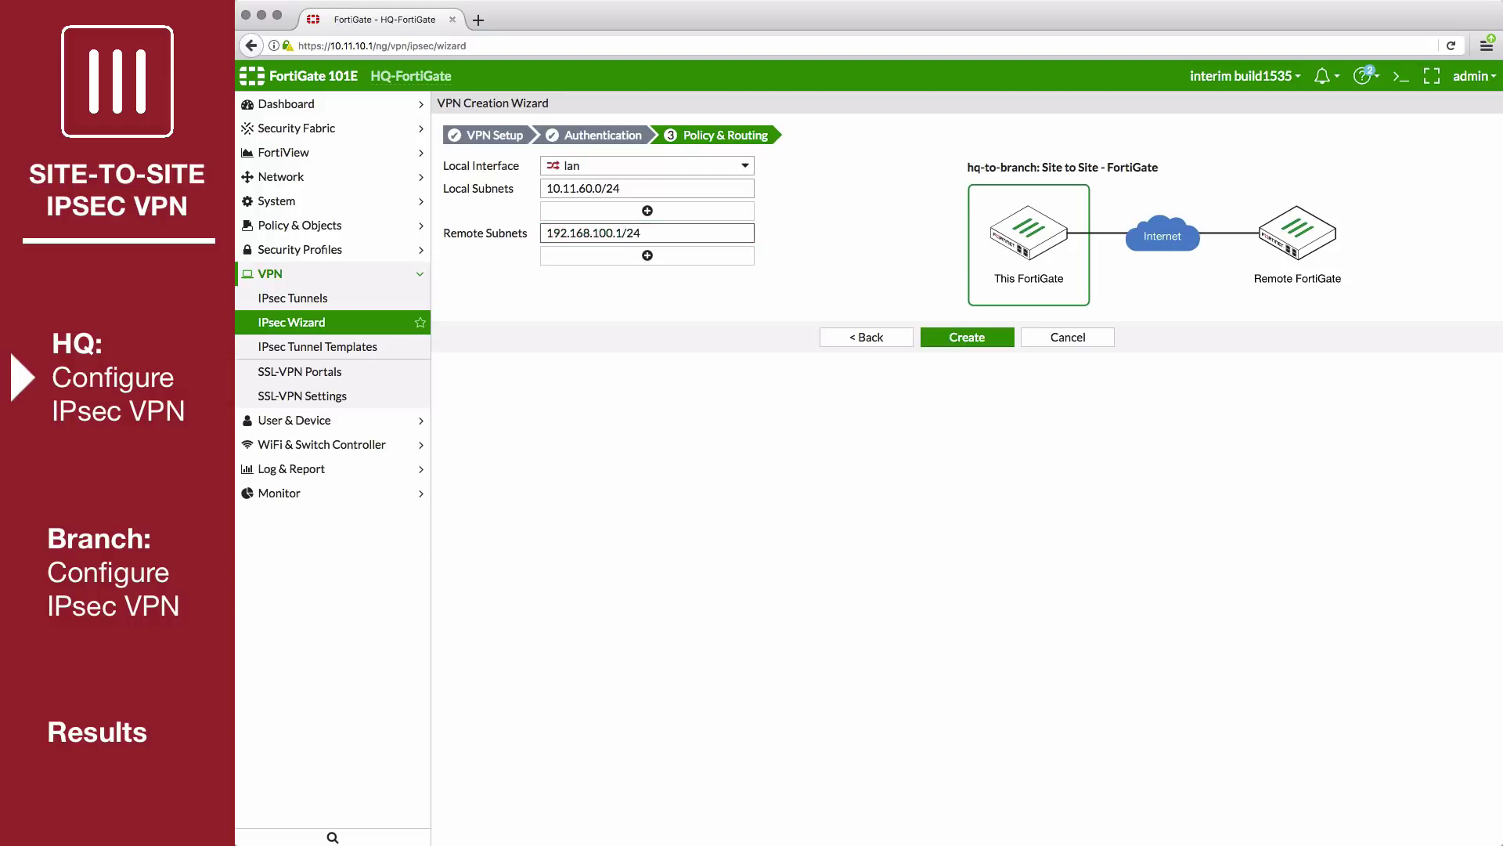
Create the hq-to-branch VPN and display the IPsec tunnel list.
click(963, 338)
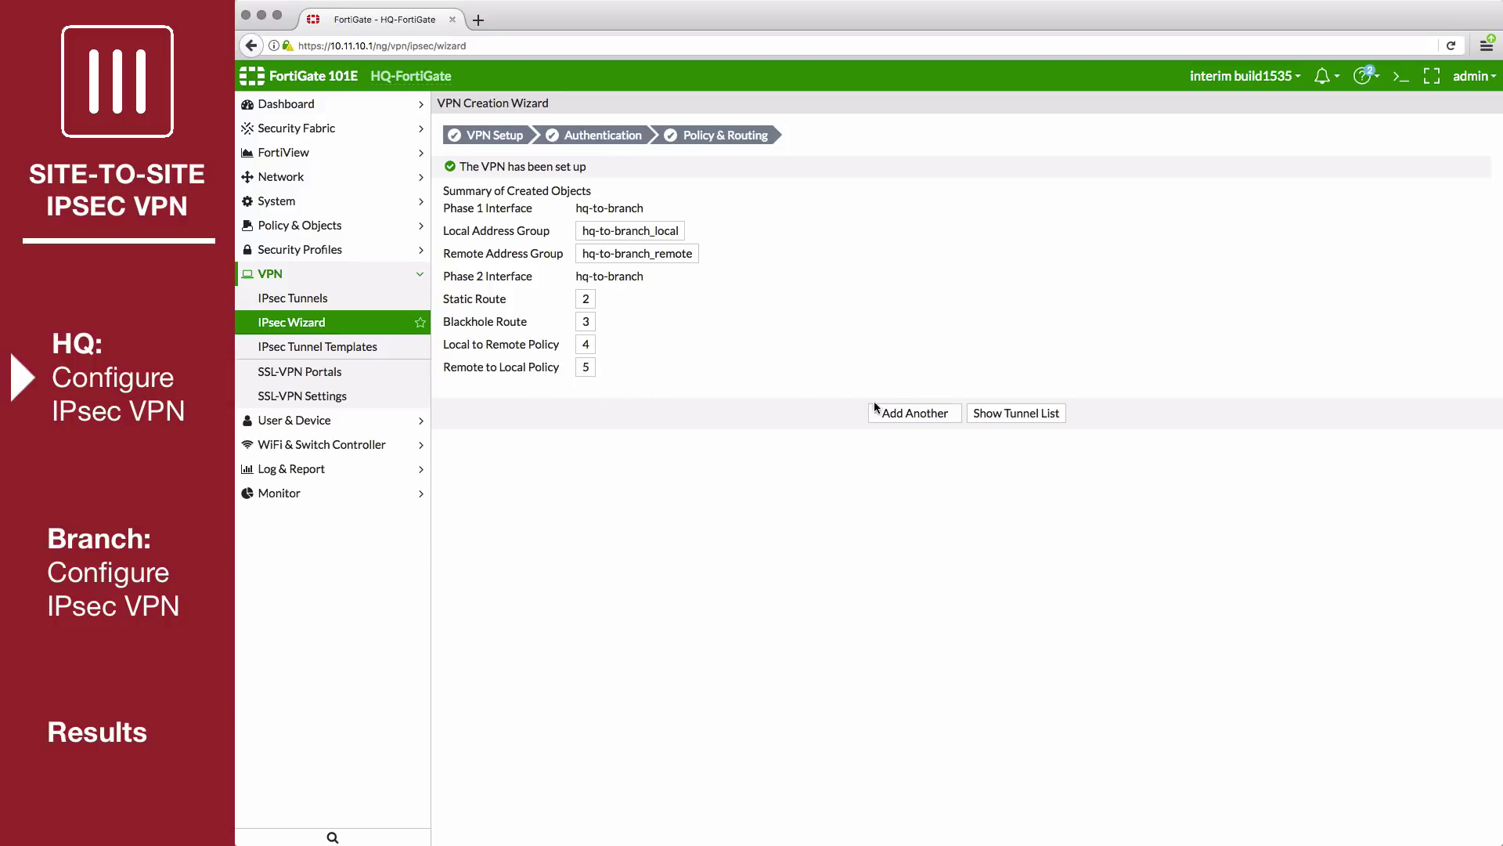
click(1016, 412)
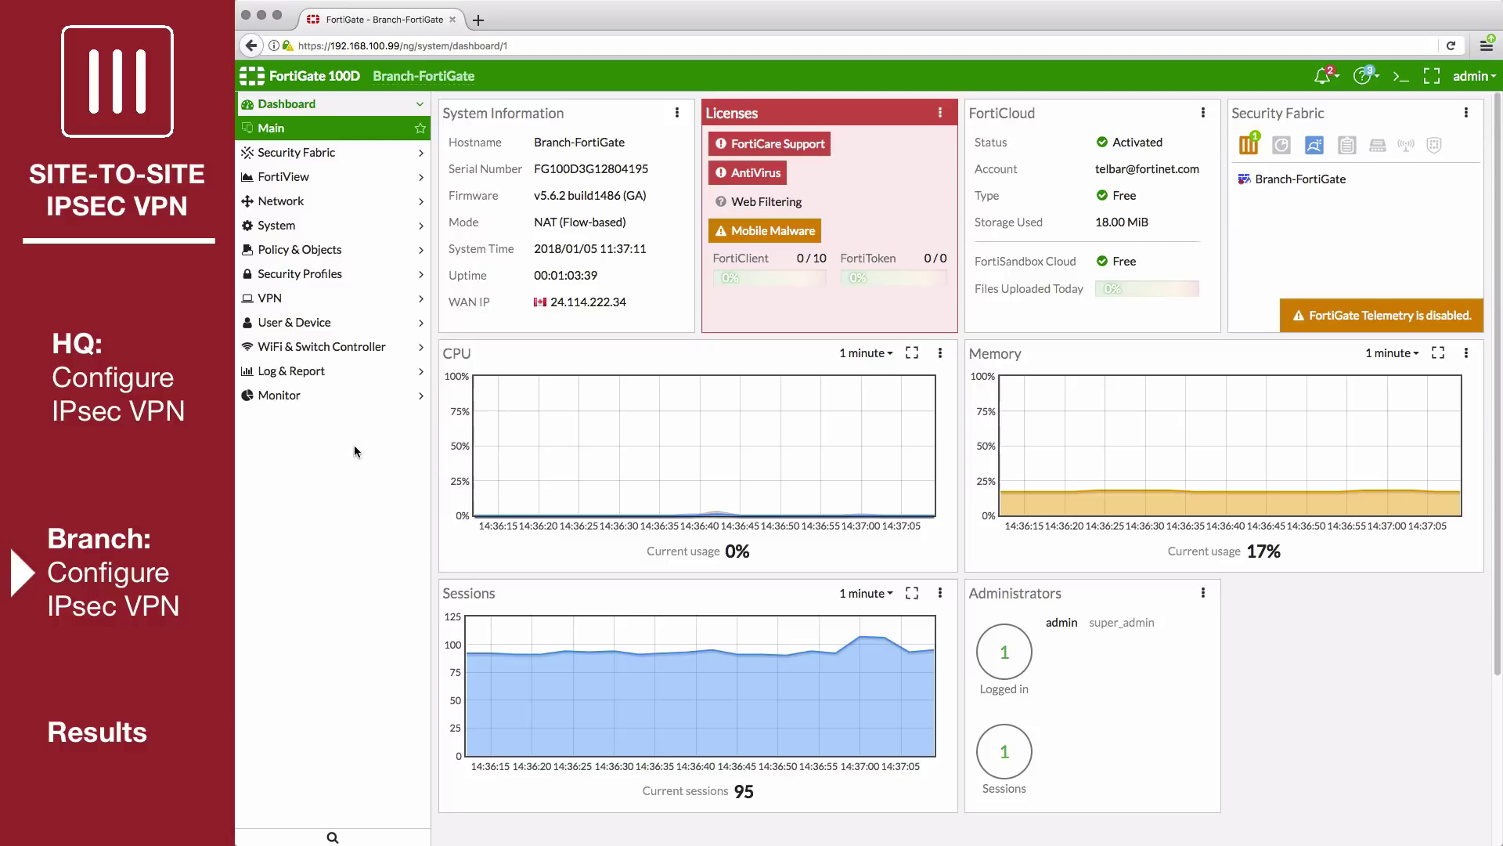
On the branch unit, open the IPsec Wizard and name the tunnel branch-to-hq.
click(337, 298)
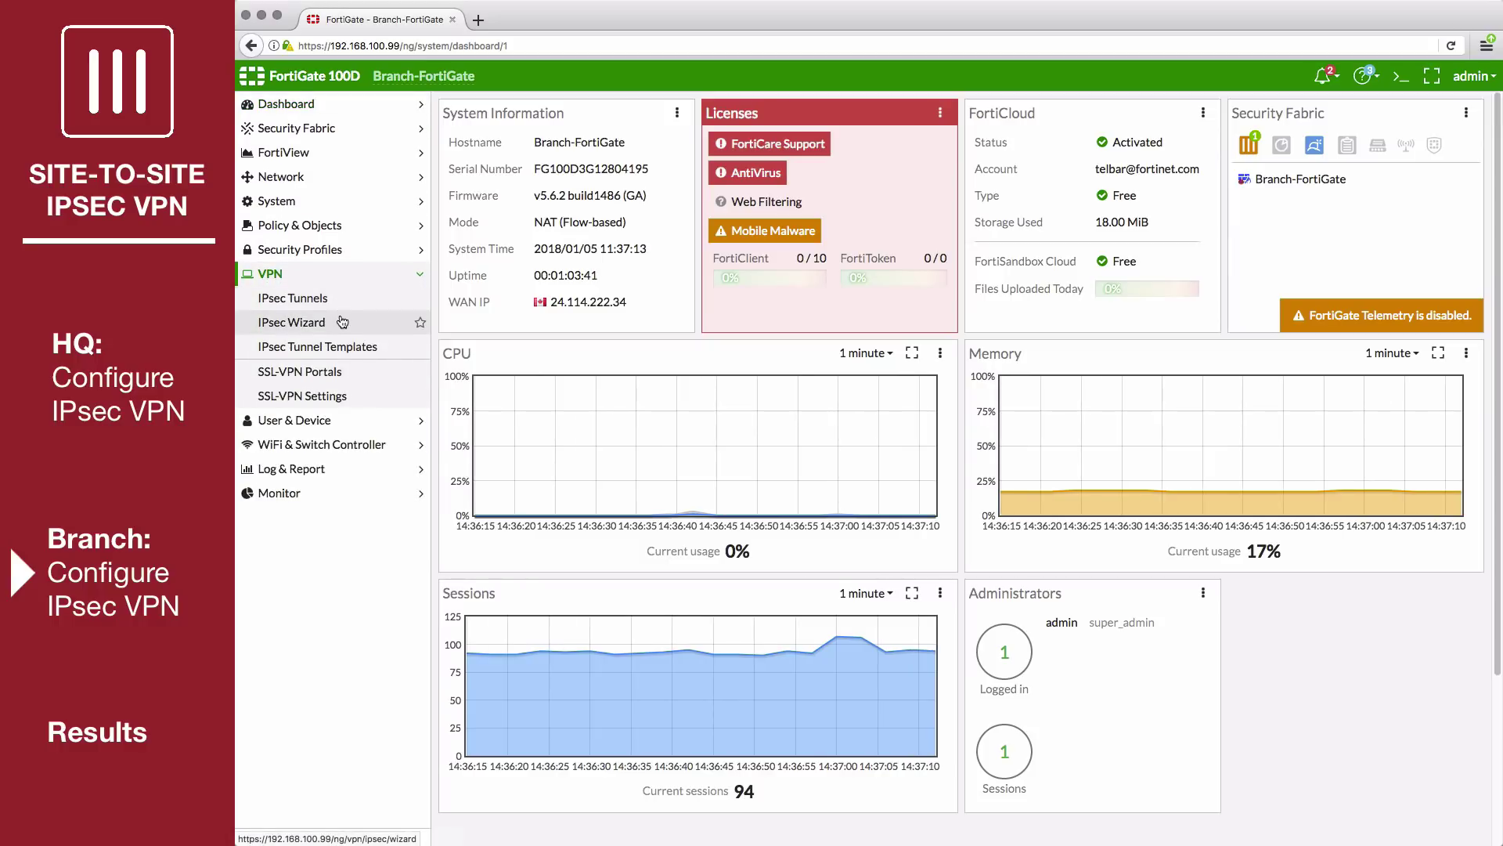
click(342, 322)
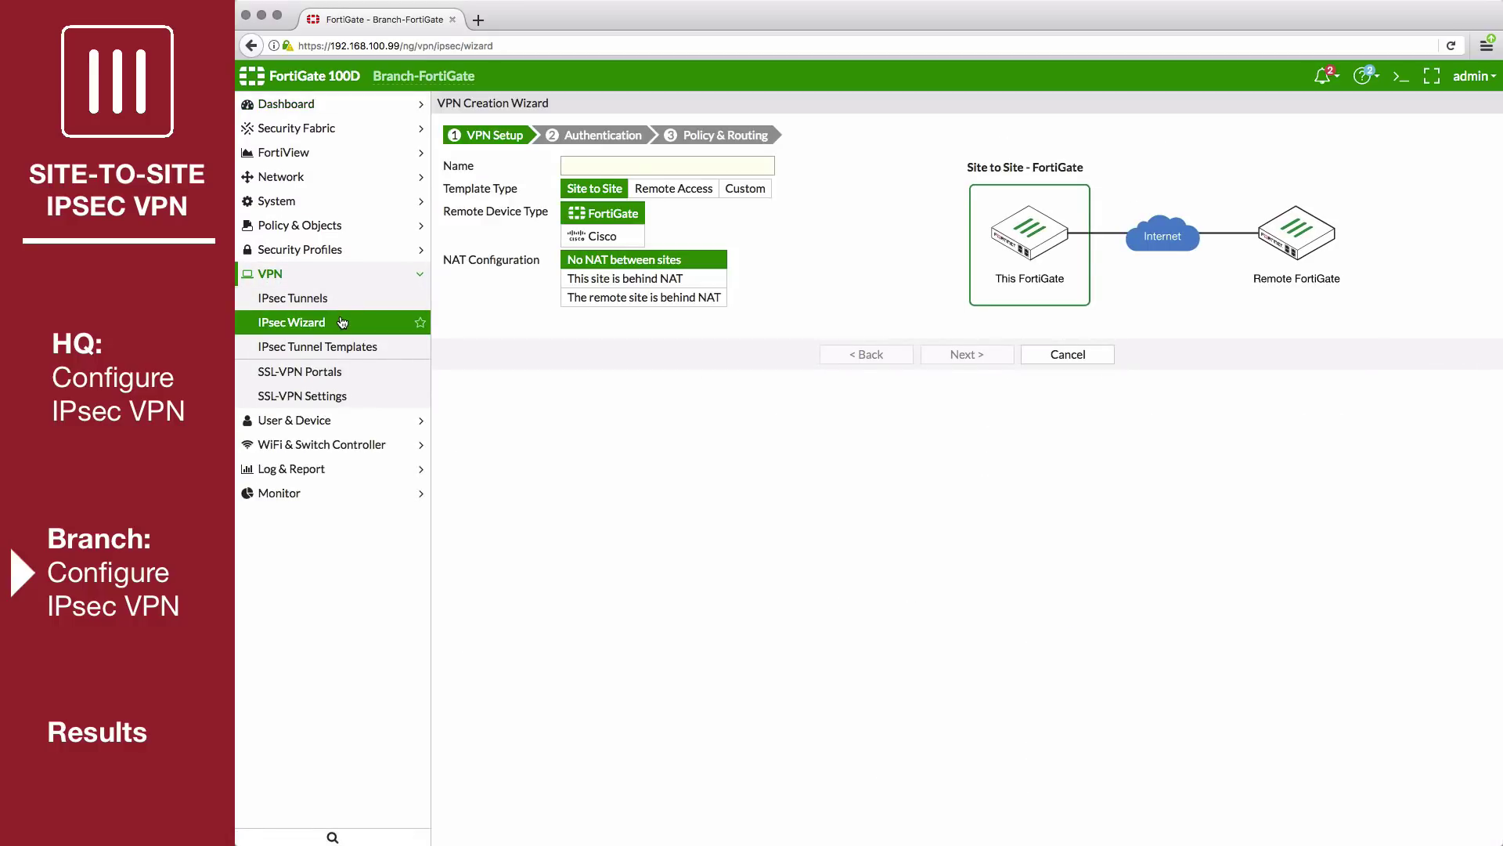
click(568, 166)
text(branch-)
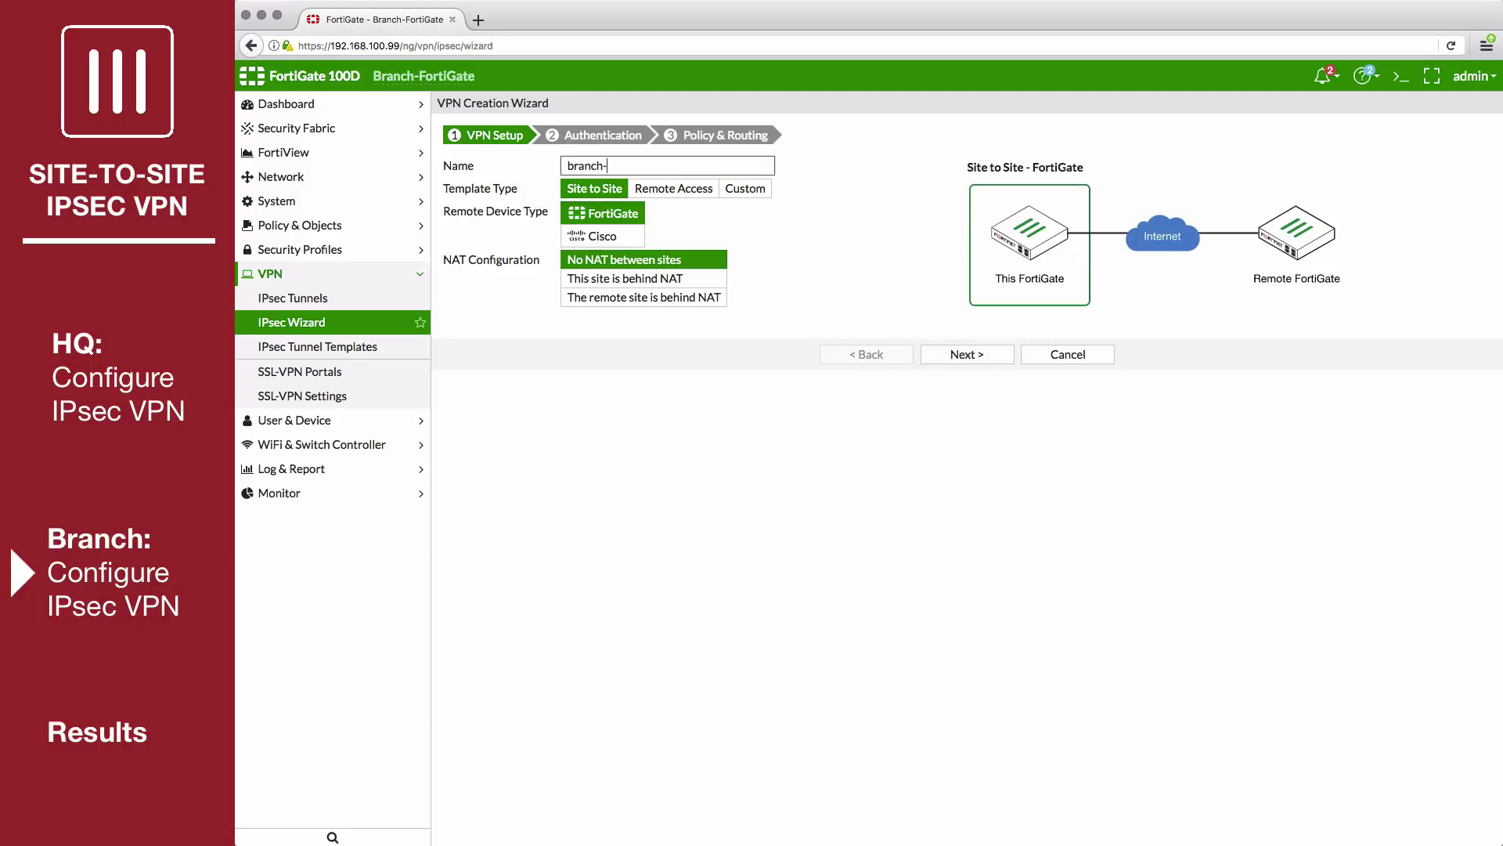
text(to-hq)
Set remote gateway IP 172.25.176.36 with wan1 as the outgoing interface.
click(963, 355)
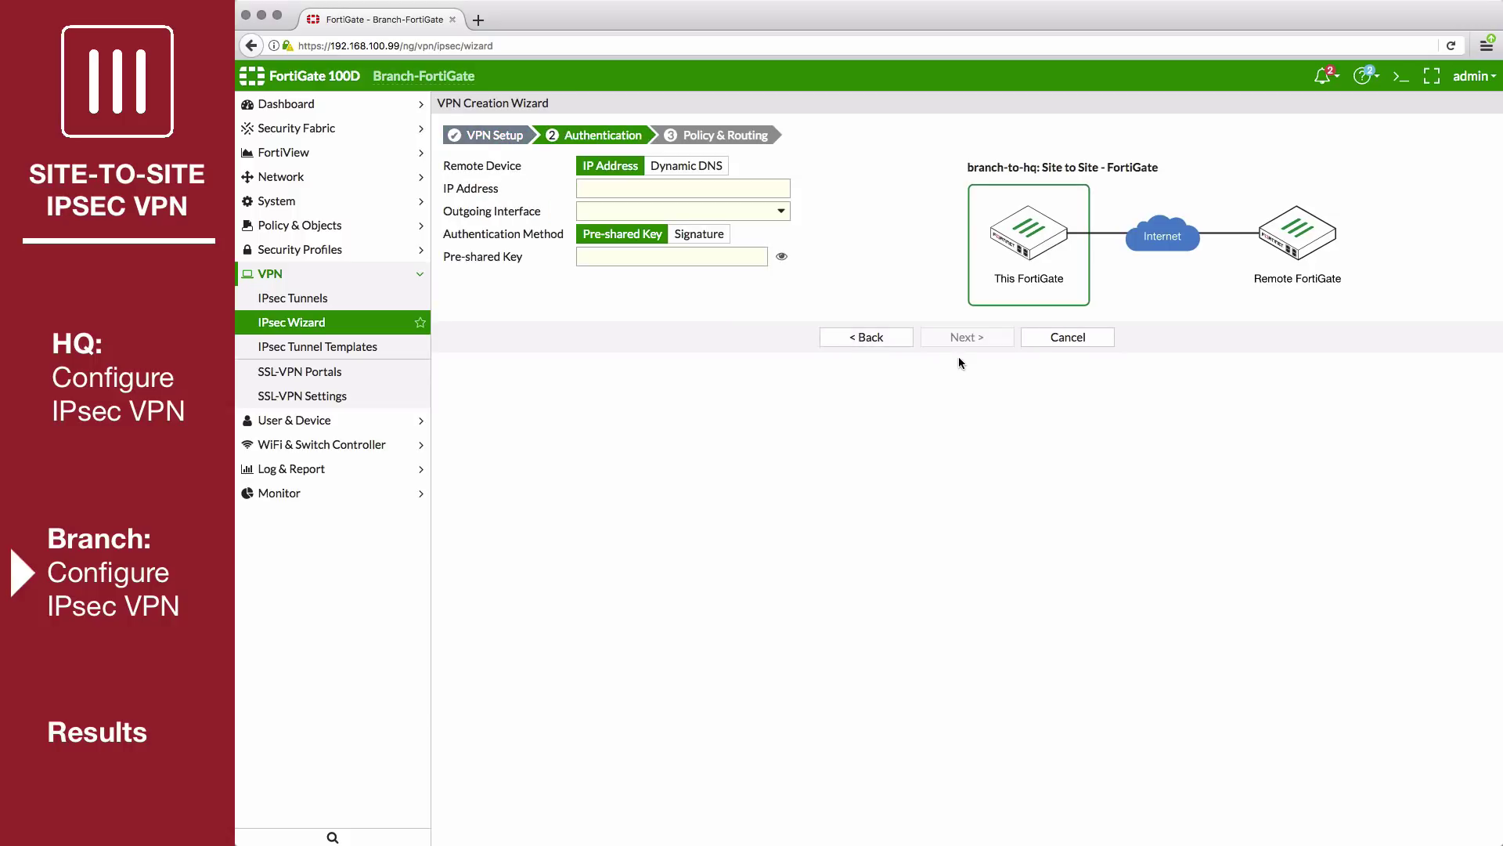
click(723, 188)
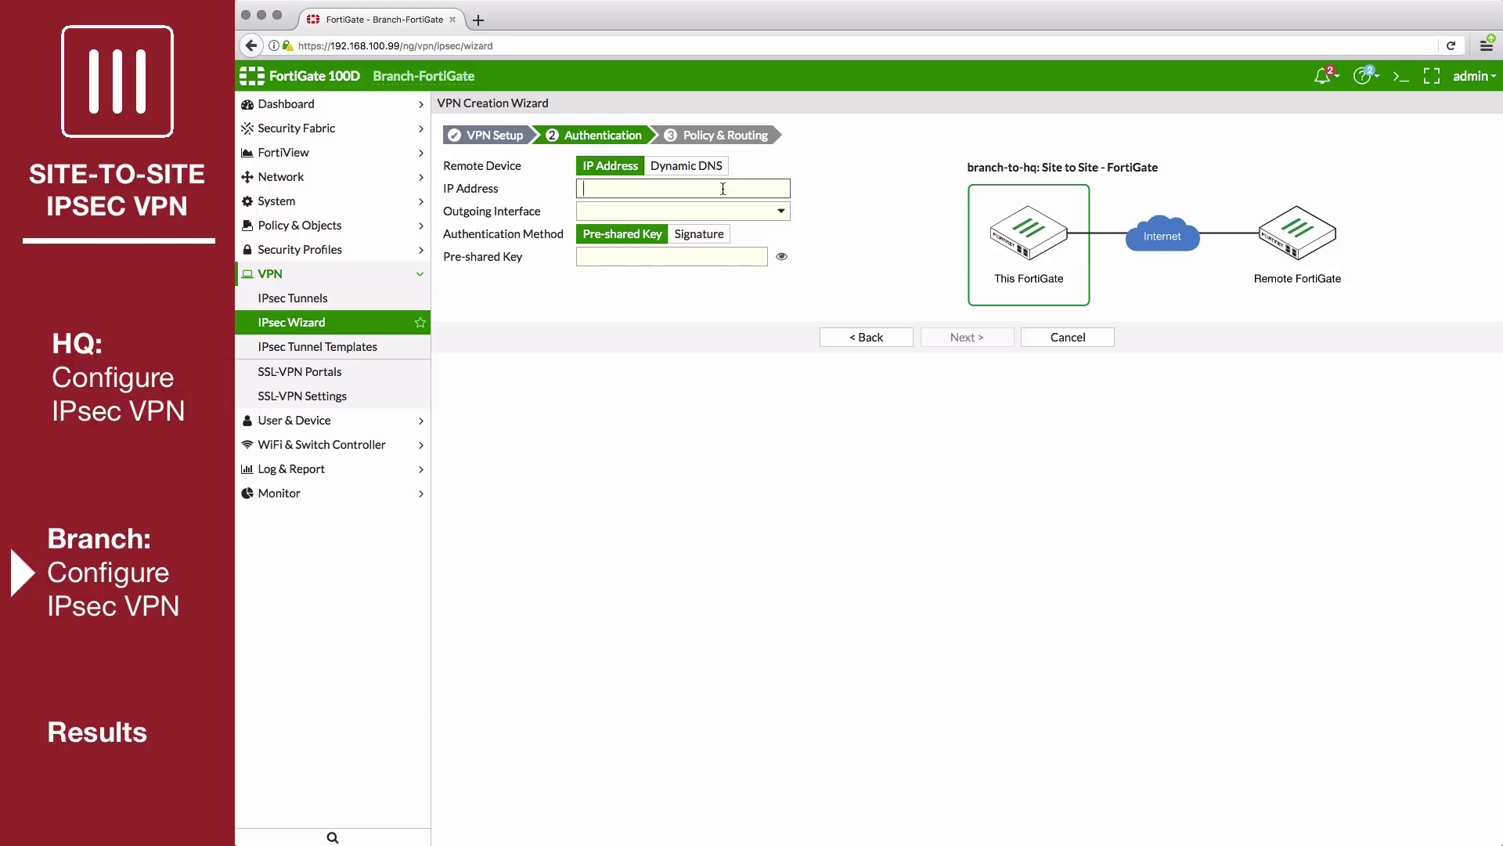
text(172.25.176.36)
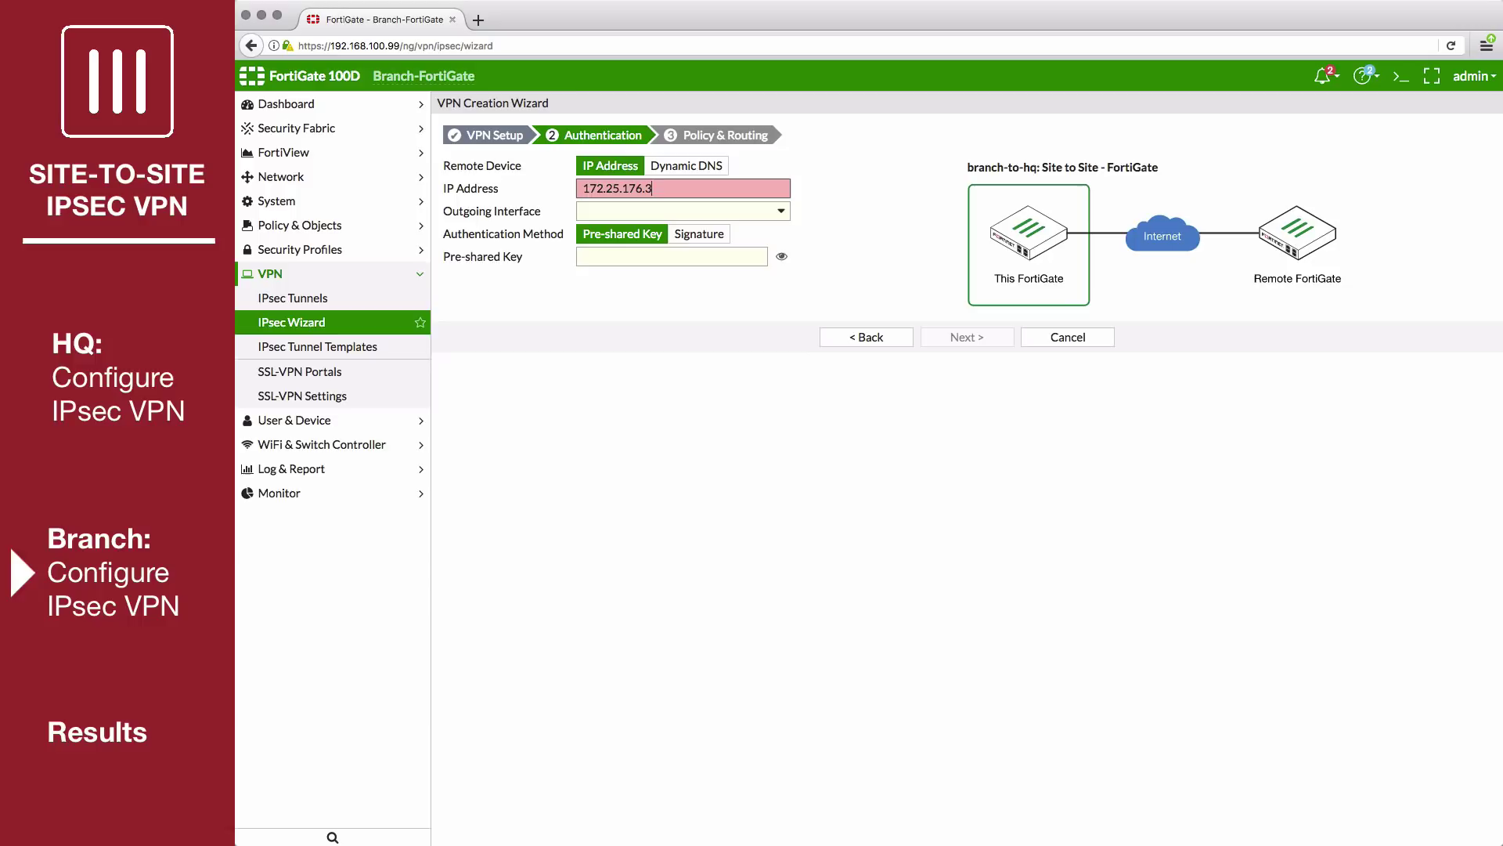
click(659, 213)
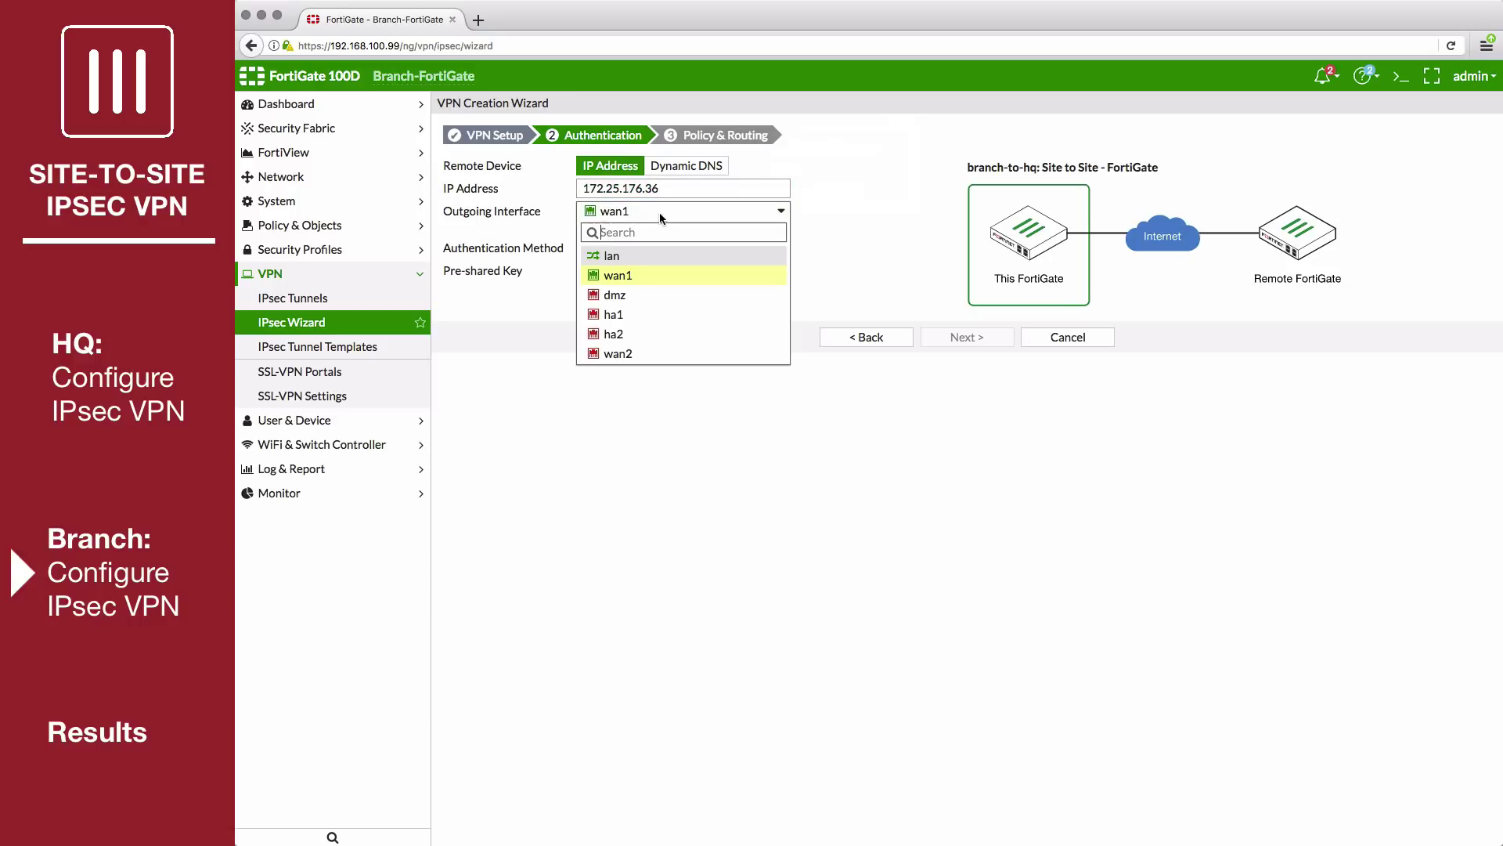
click(643, 271)
click(642, 269)
Enter the pre-shared key and choose lan (192.168.100.0/24) as the local interface.
text(fortinet)
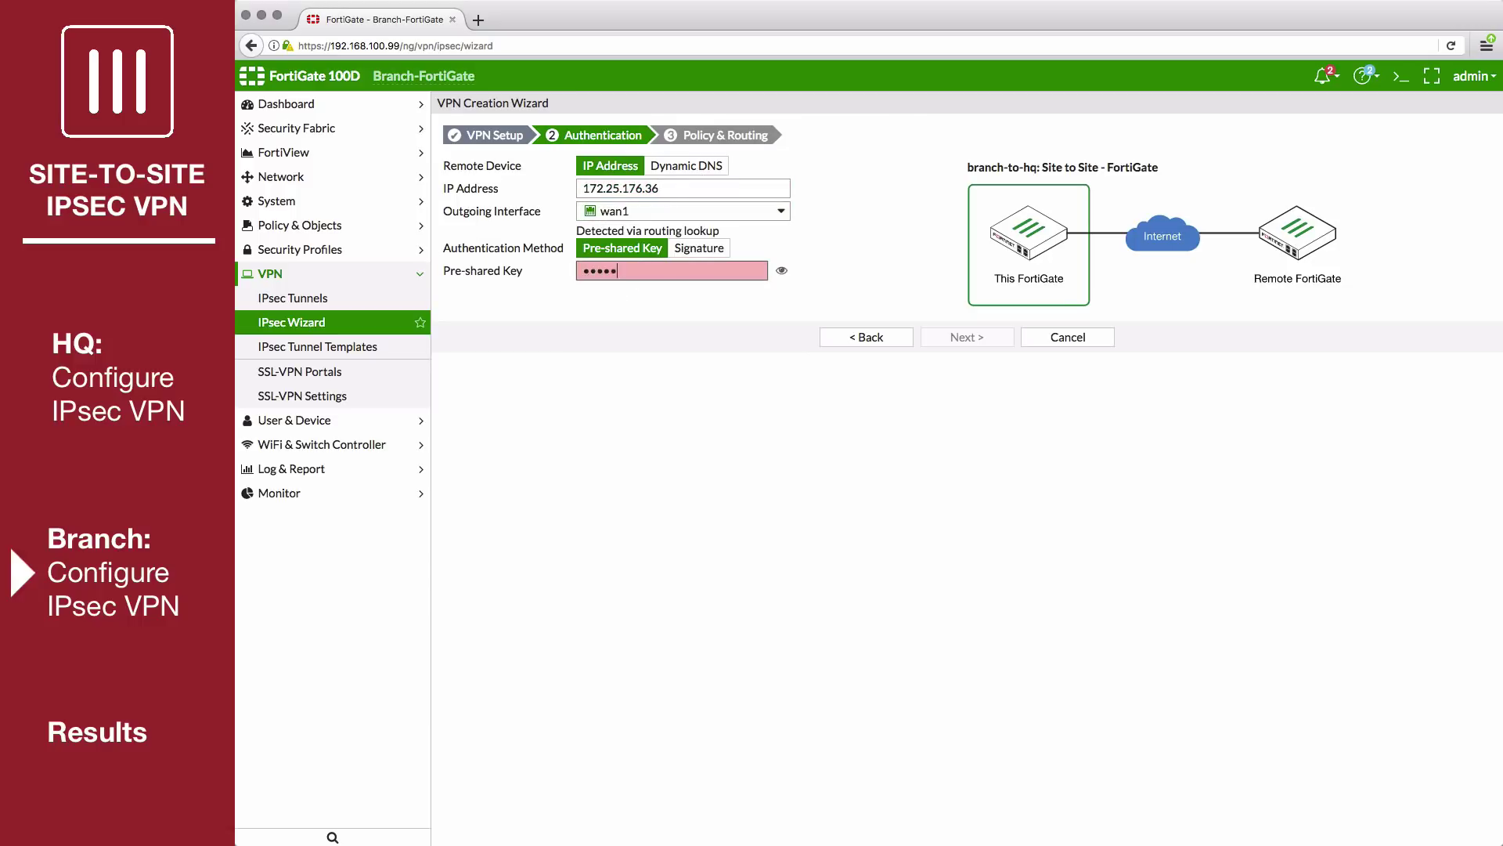
click(995, 336)
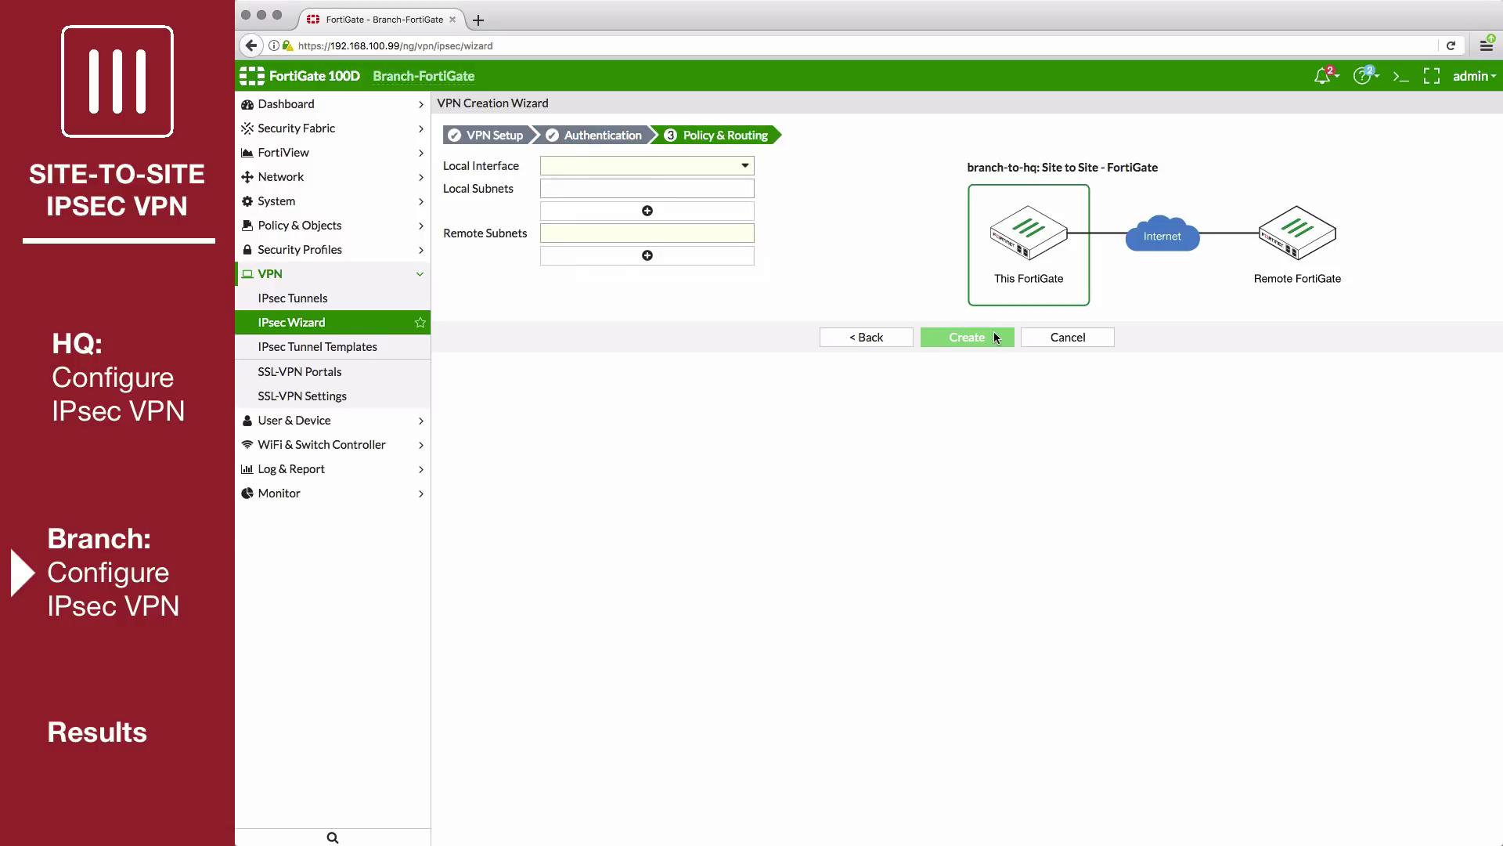
click(680, 166)
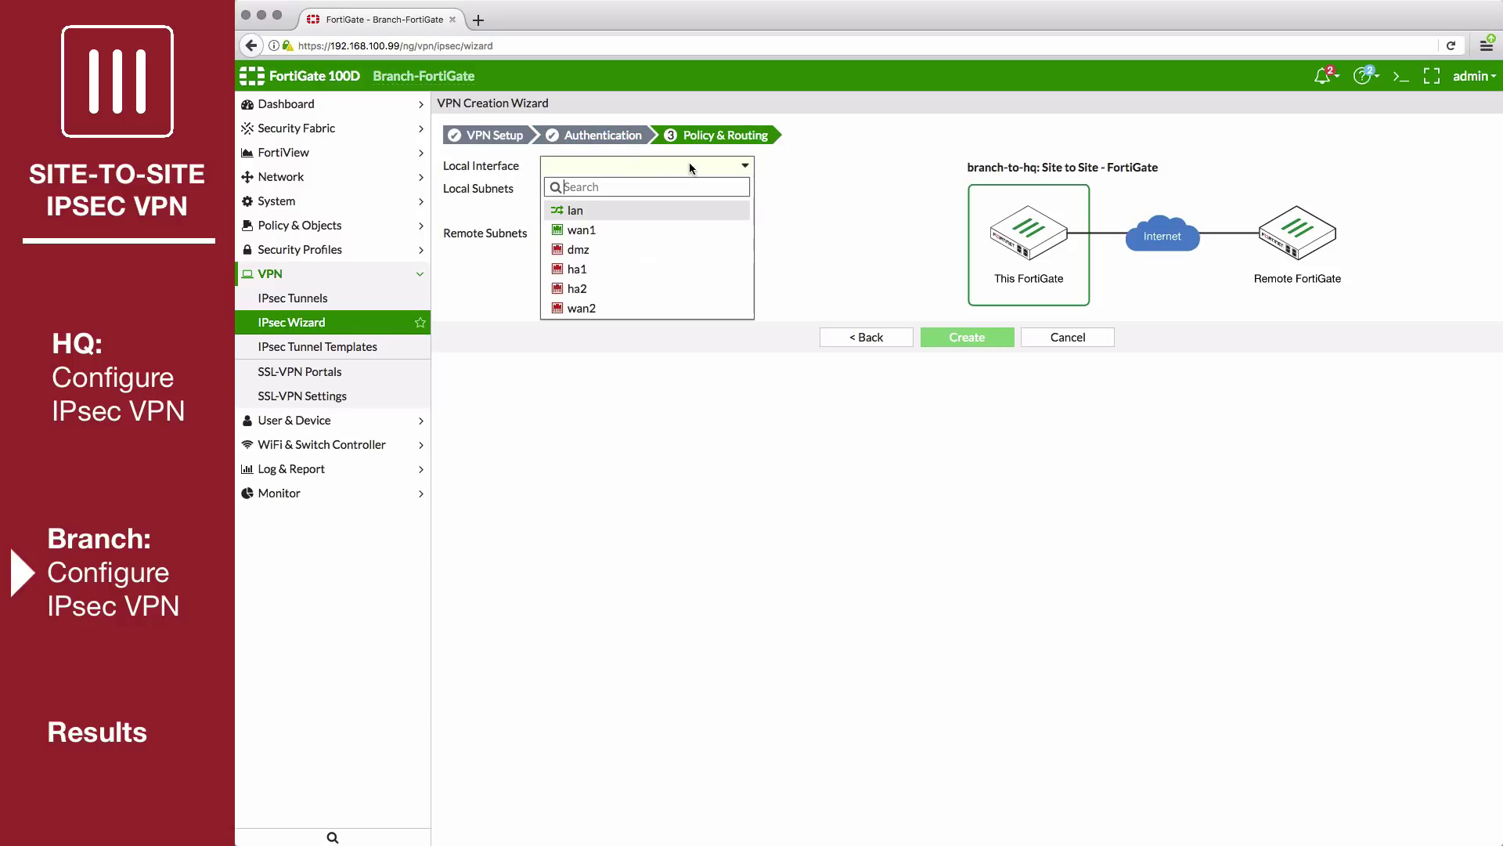
click(595, 210)
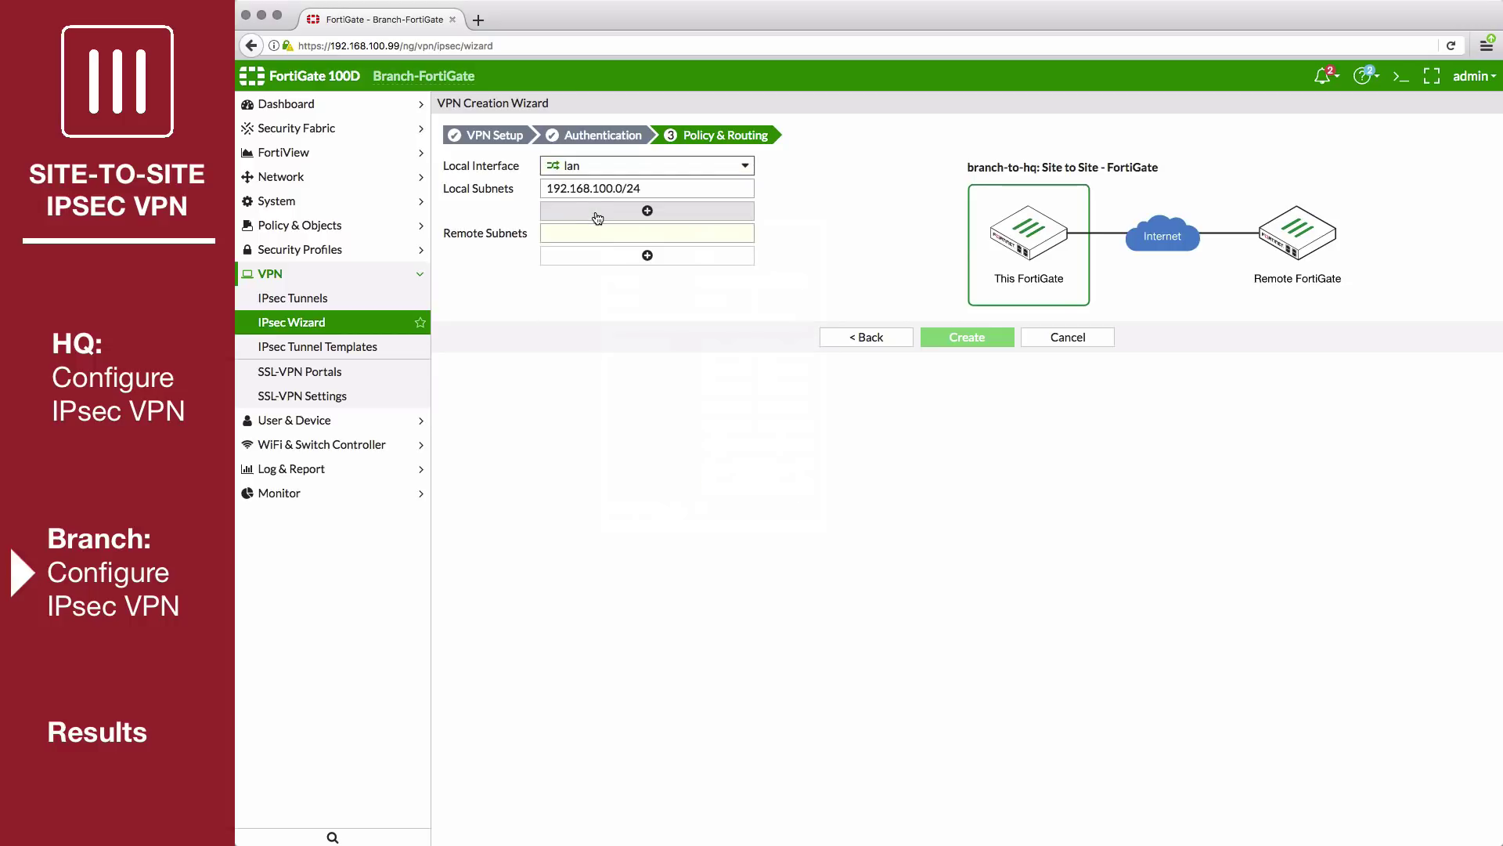
Enter remote subnet 10.11.60.1/24, create the branch-to-hq VPN, and view the tunnel list.
click(587, 235)
text(10.)
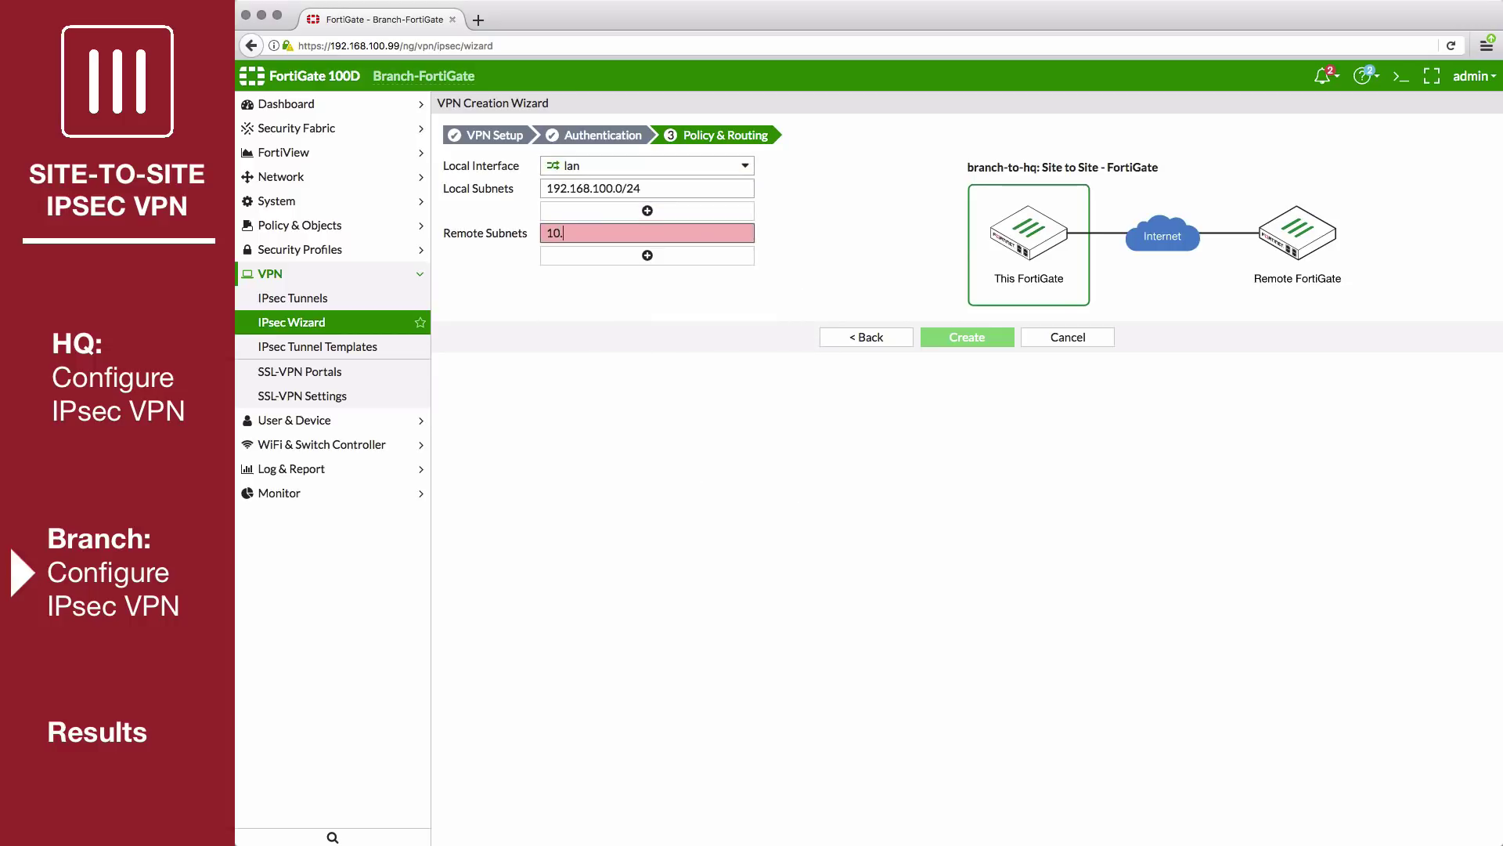
text(11.60.1/24)
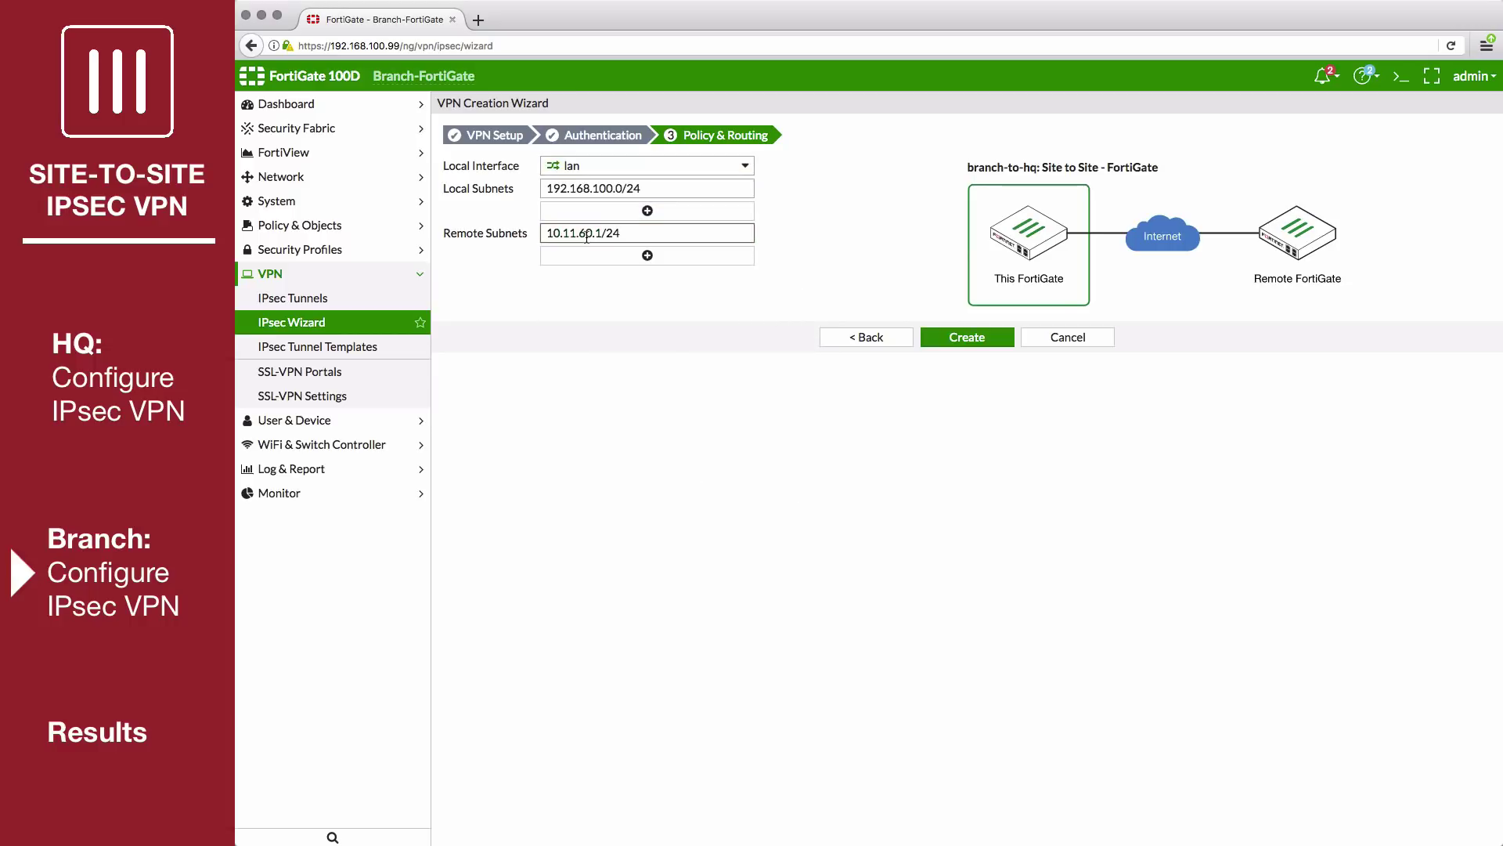
click(962, 341)
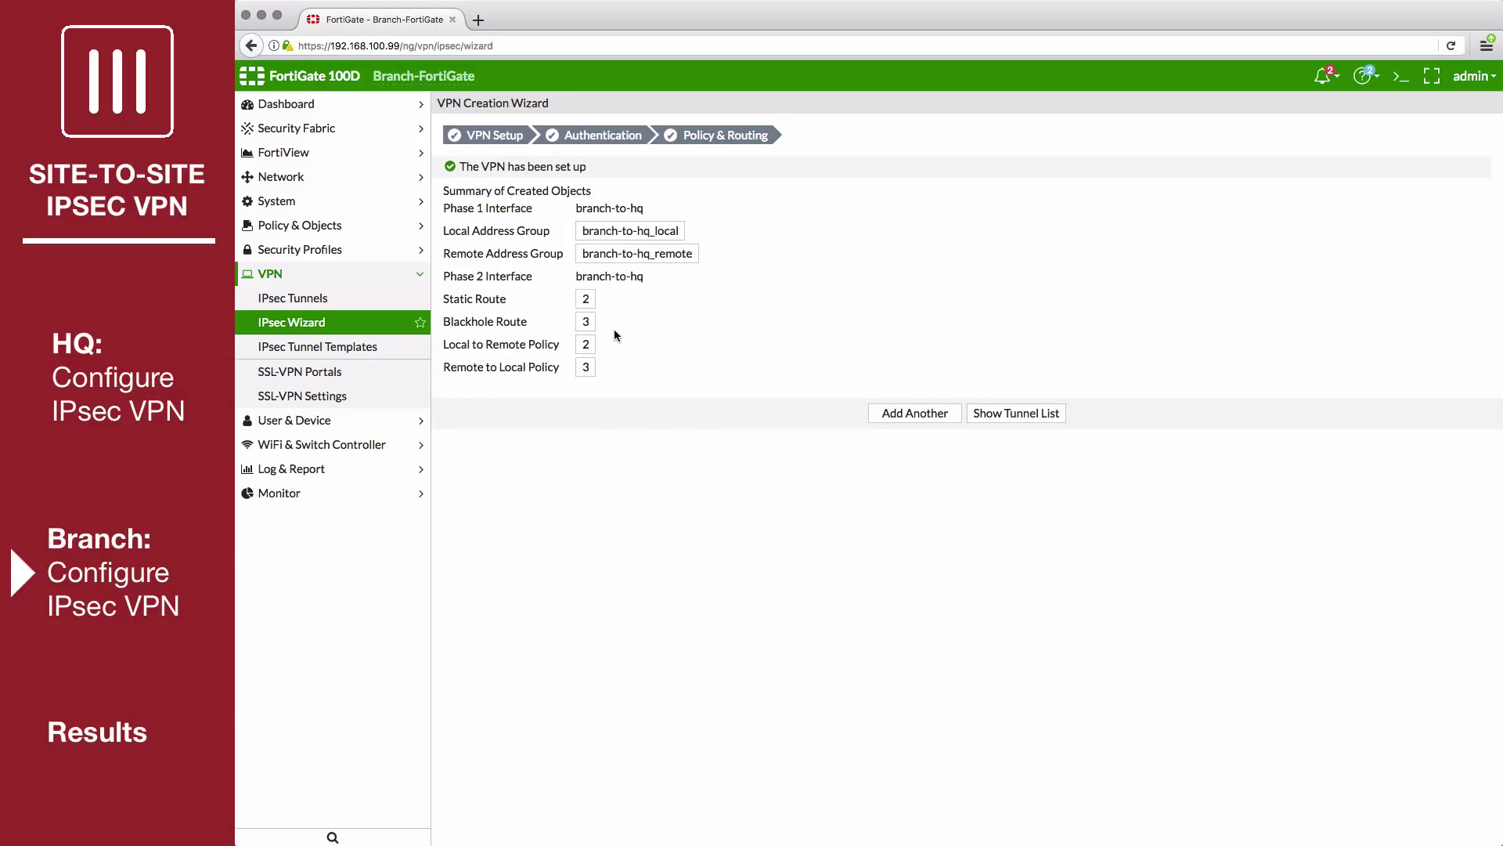
click(1021, 411)
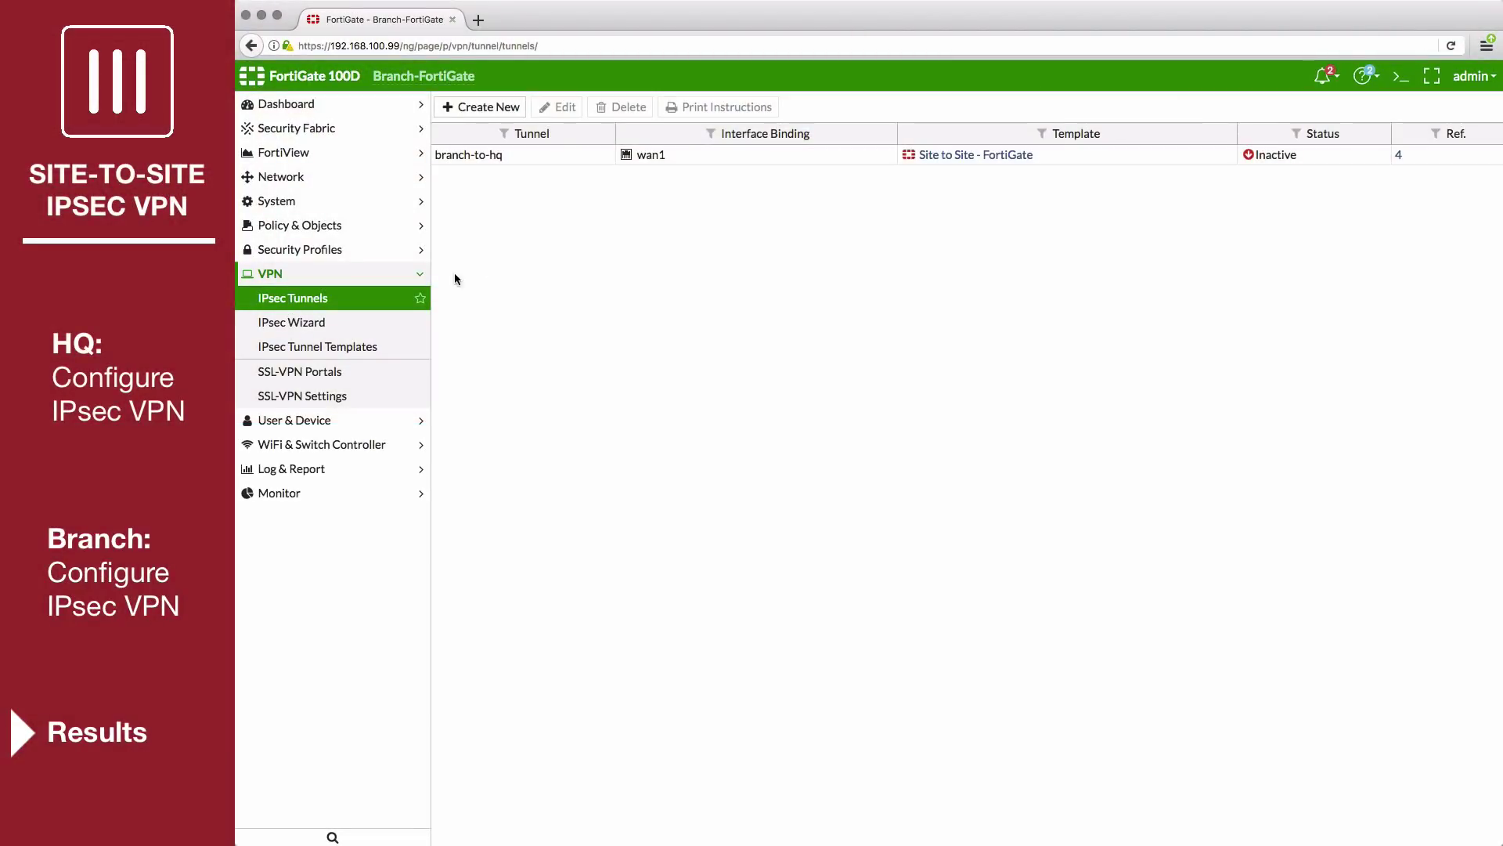
In IPsec Monitor, select branch-to-hq and bring the tunnel Up.
click(336, 493)
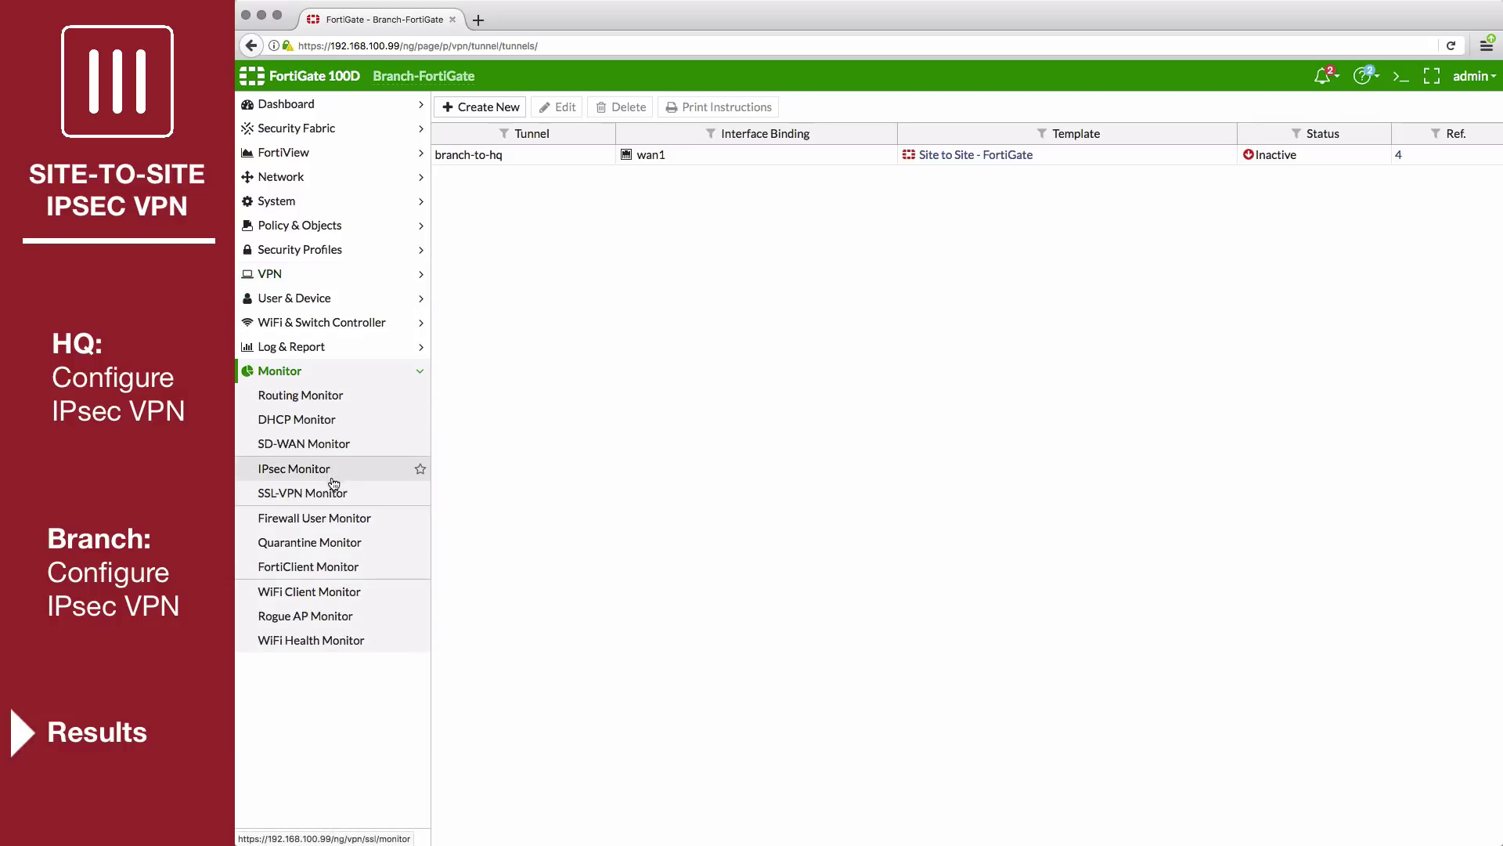
click(333, 476)
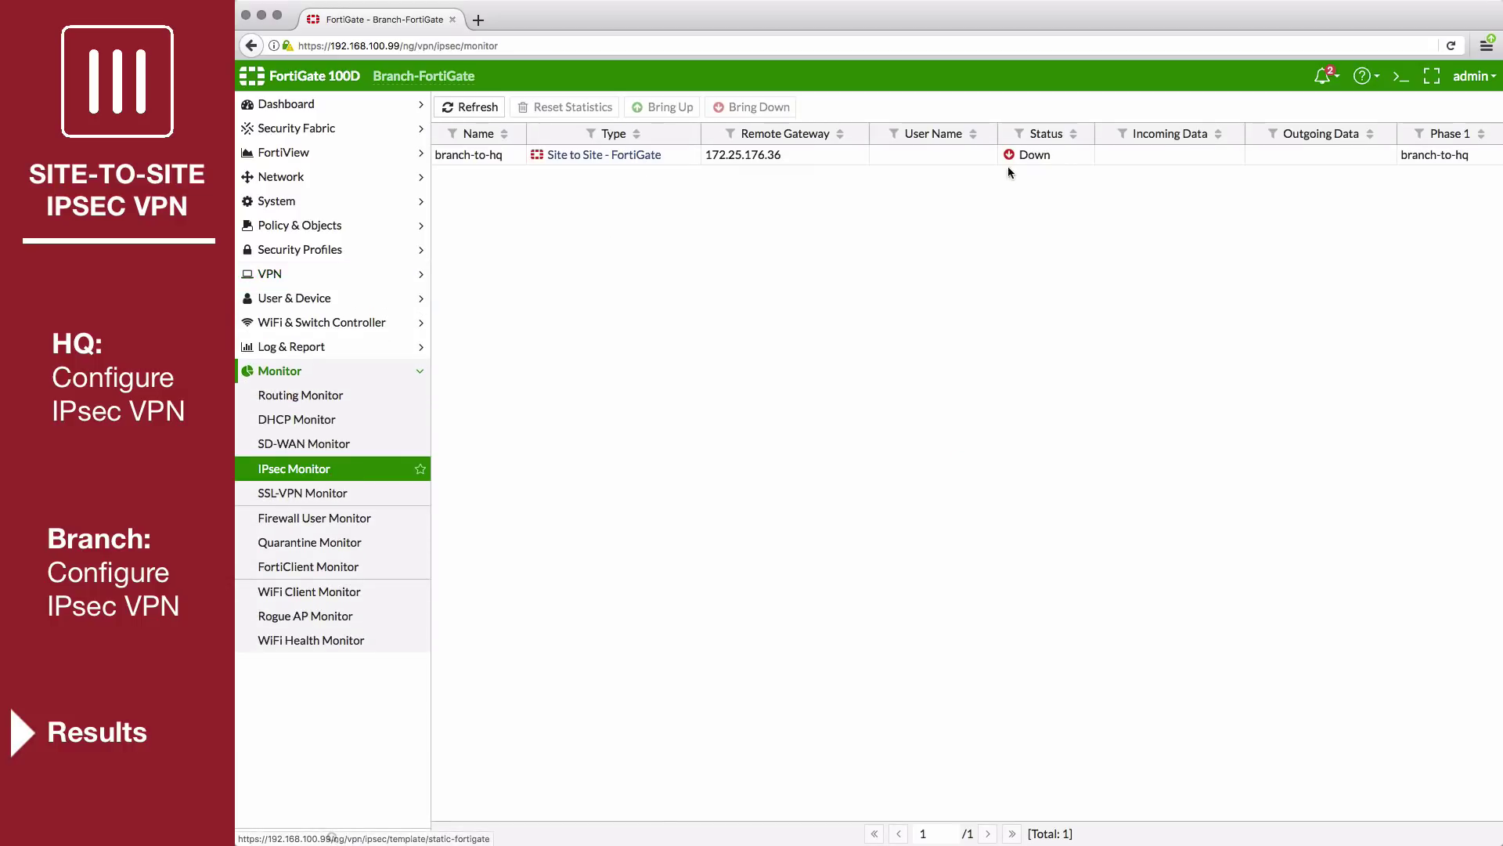
click(949, 160)
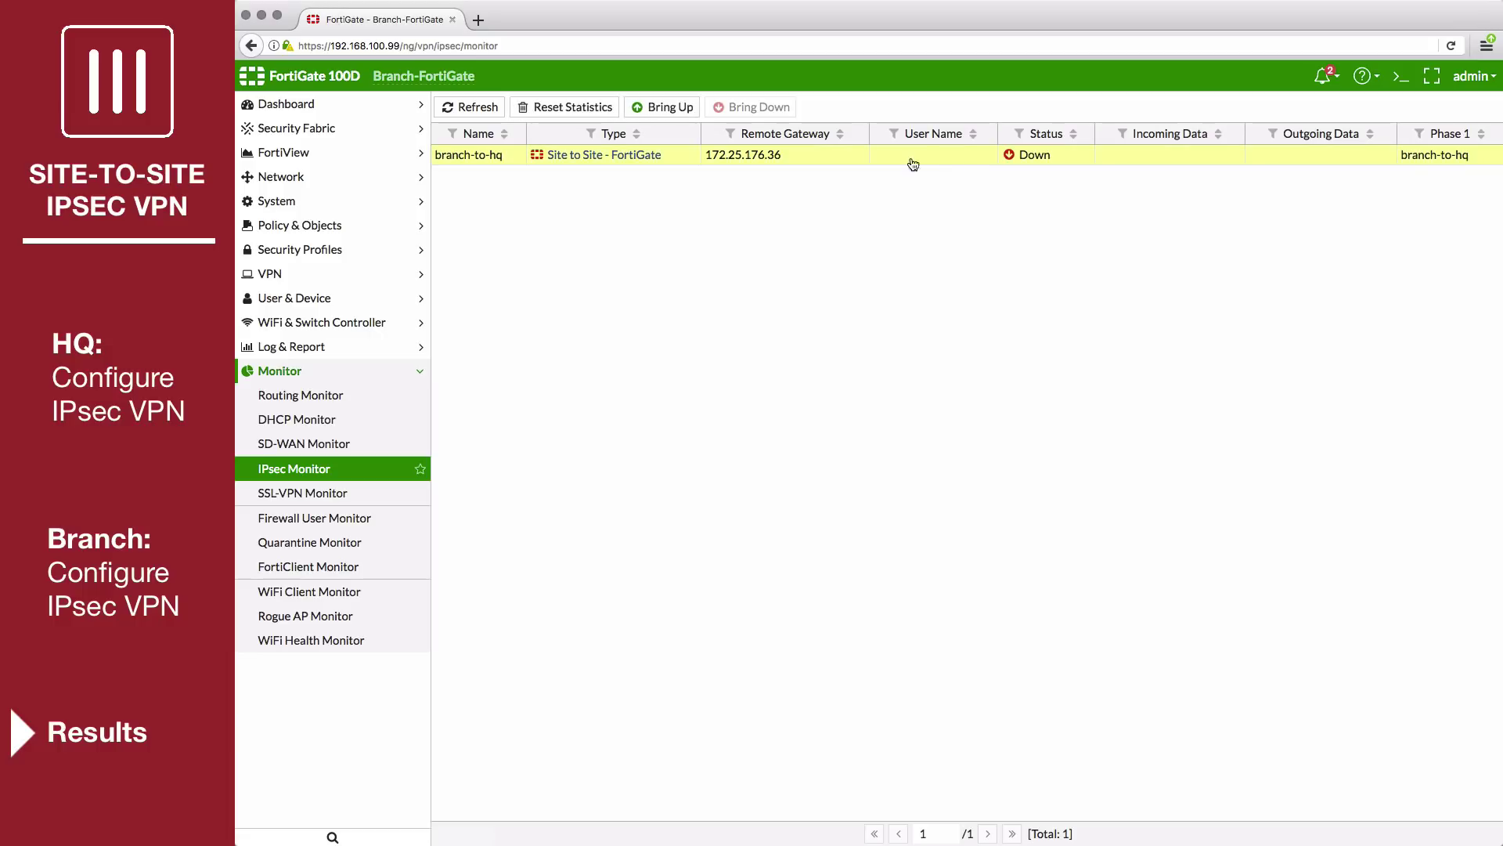
click(671, 110)
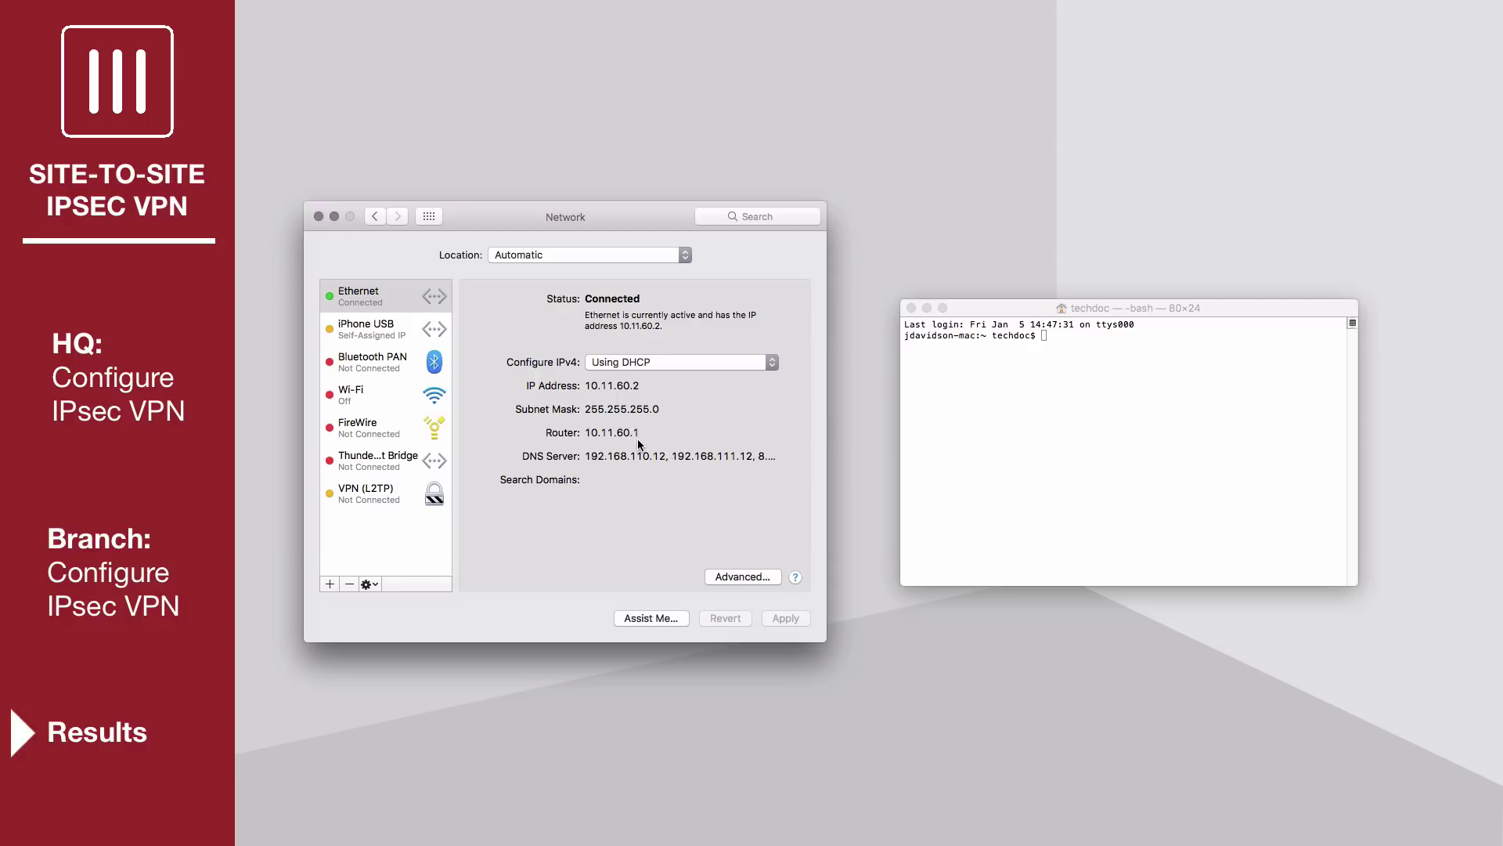
Run ping 192.168.100.99 in Terminal to test traffic through the tunnel.
click(1187, 375)
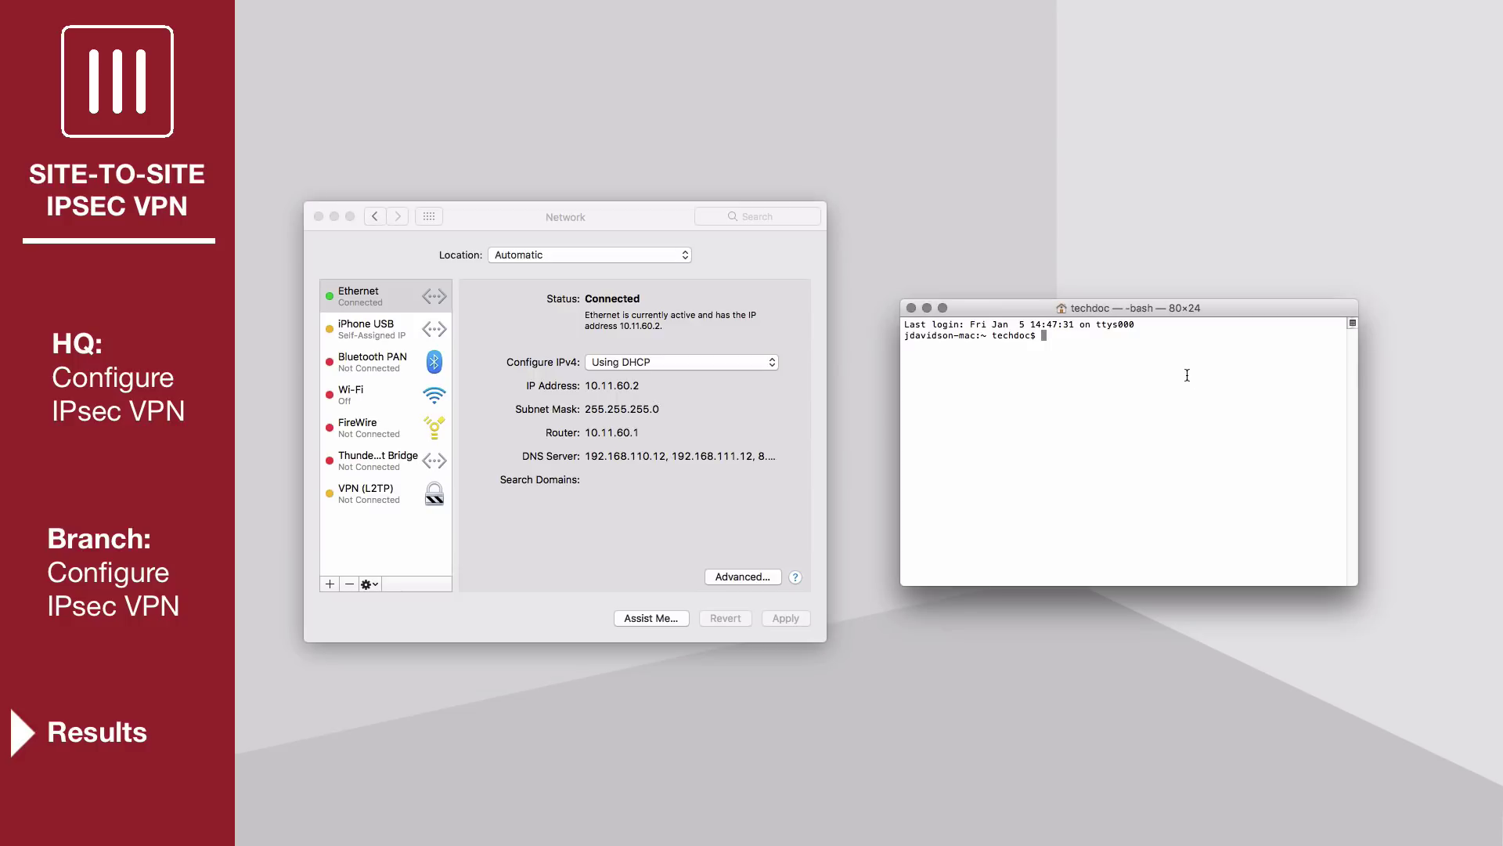
text(ping 192.168.100.99)
key(Return)
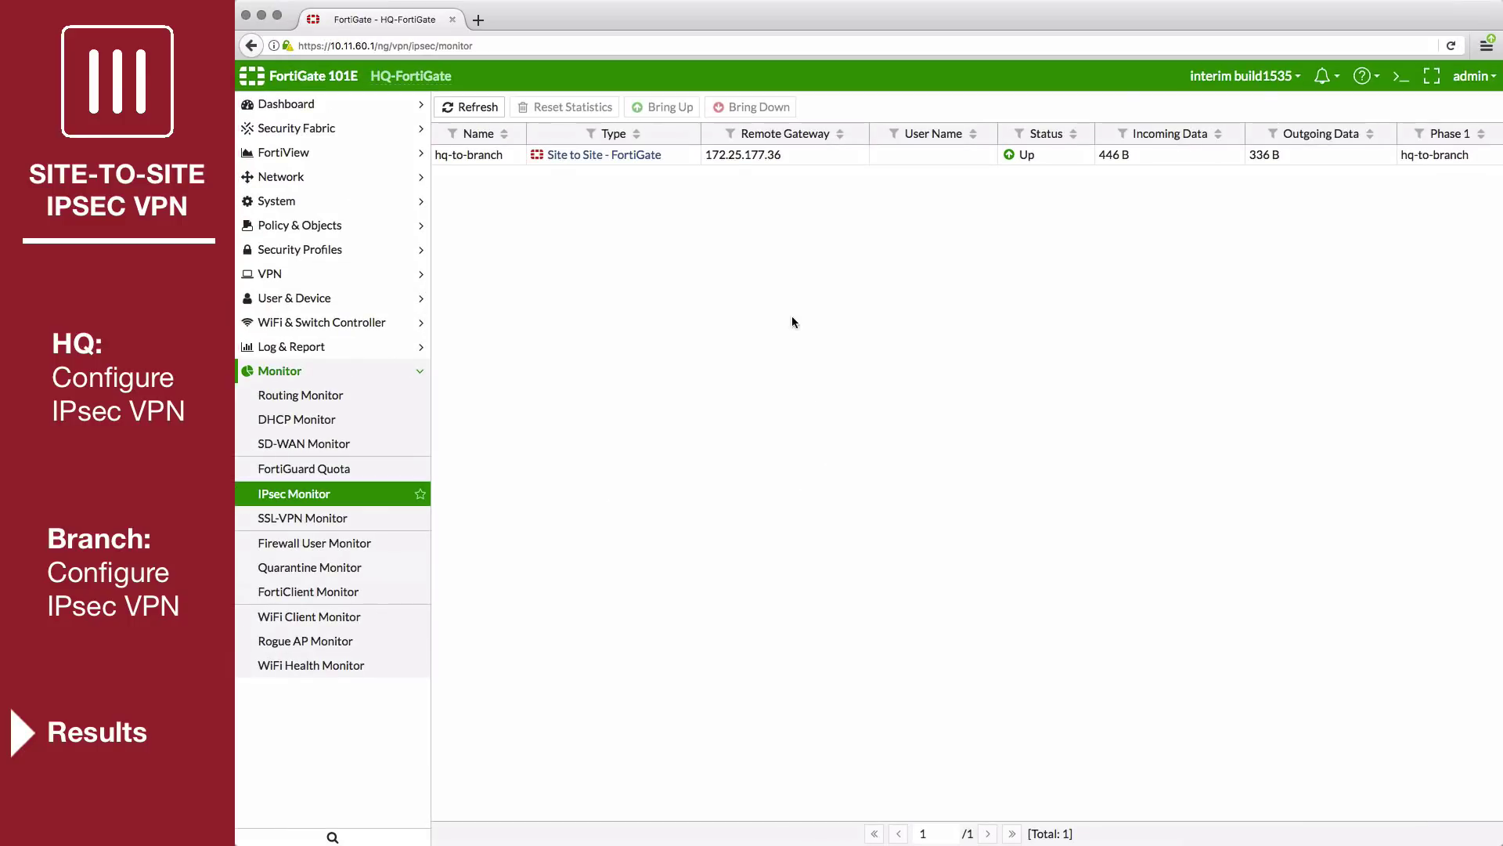
Refresh the HQ IPsec Monitor to show hq-to-branch Up with 642 B in, 504 B out.
click(486, 117)
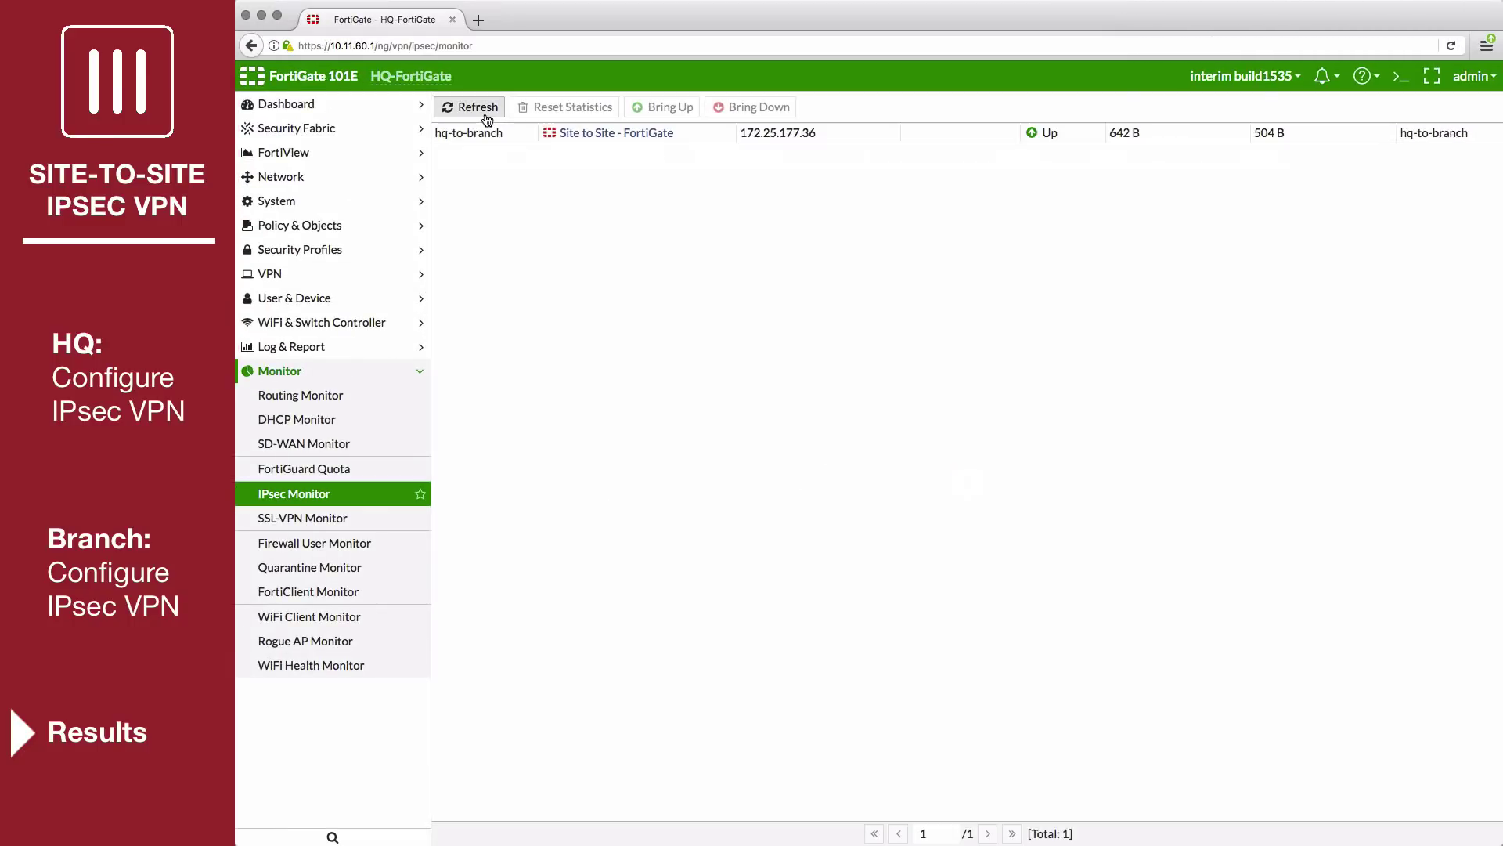